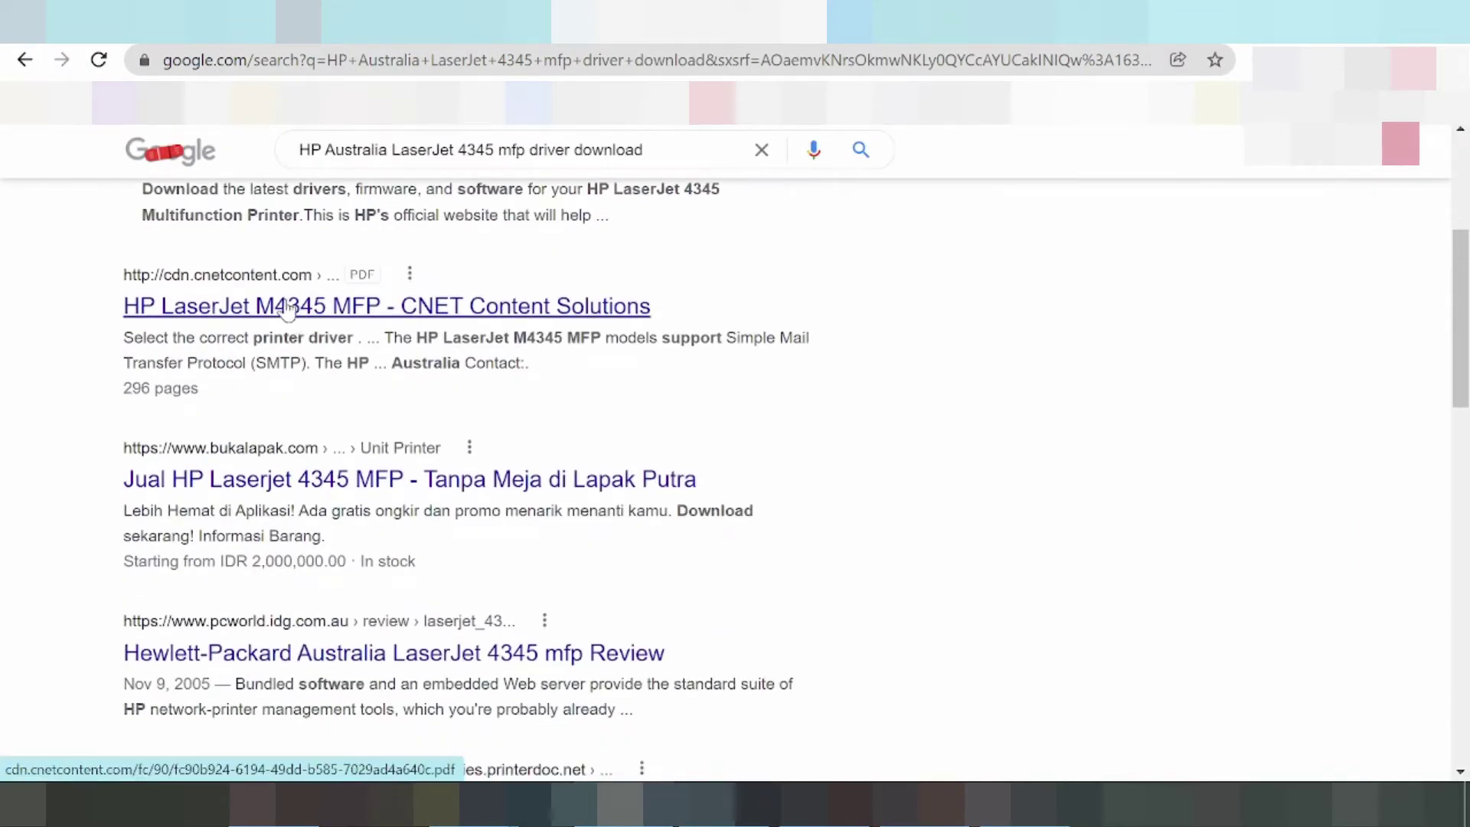
- Scroll through the Google results for 'HP Australia LaserJet 4345 mfp driver download' and back to the top
scroll(285, 344, down, 3)
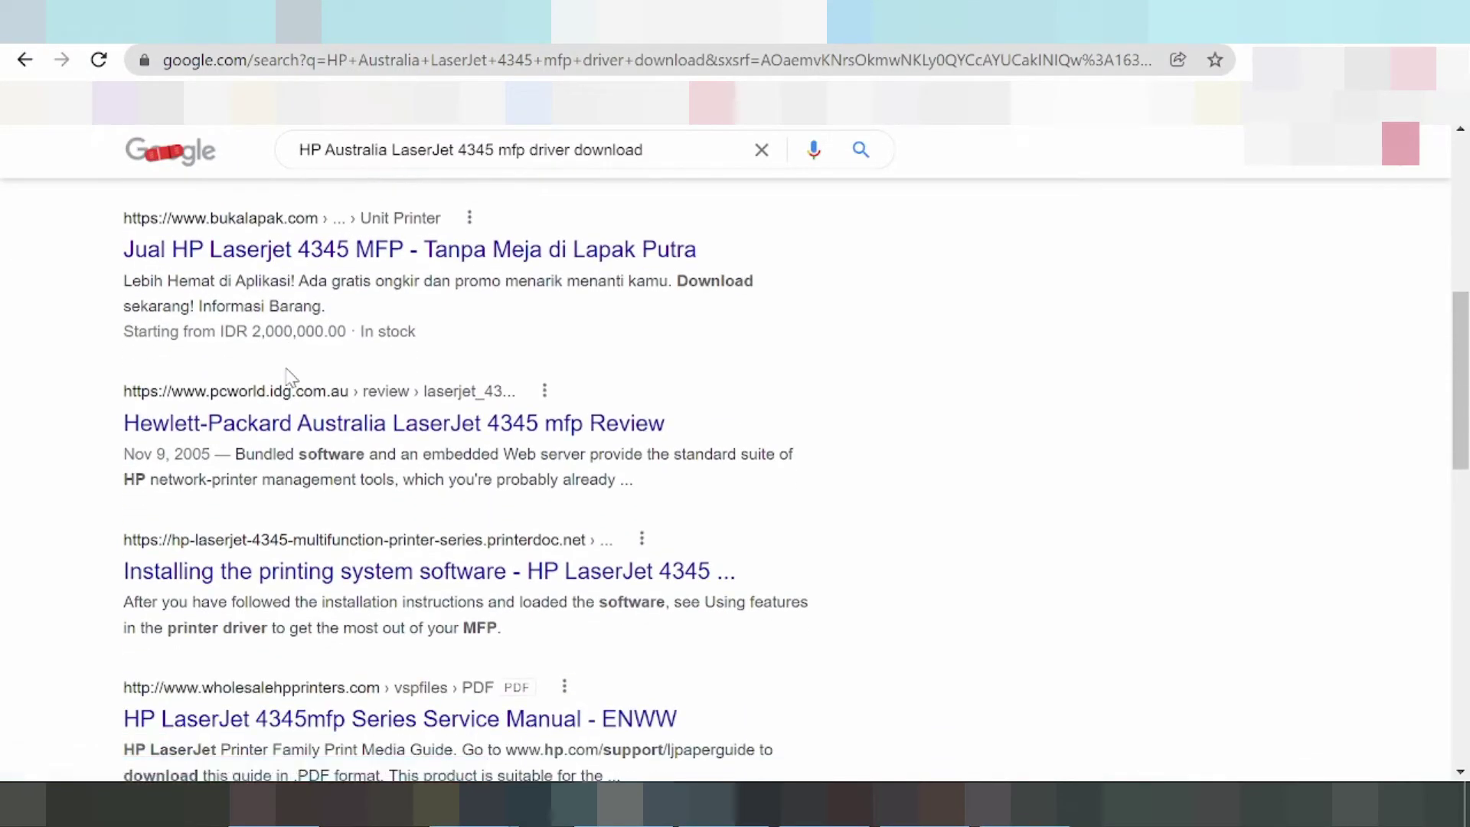
scroll(302, 390, down, 1)
scroll(302, 394, down, 2)
scroll(253, 382, down, 2)
scroll(237, 397, down, 2)
scroll(295, 402, down, 2)
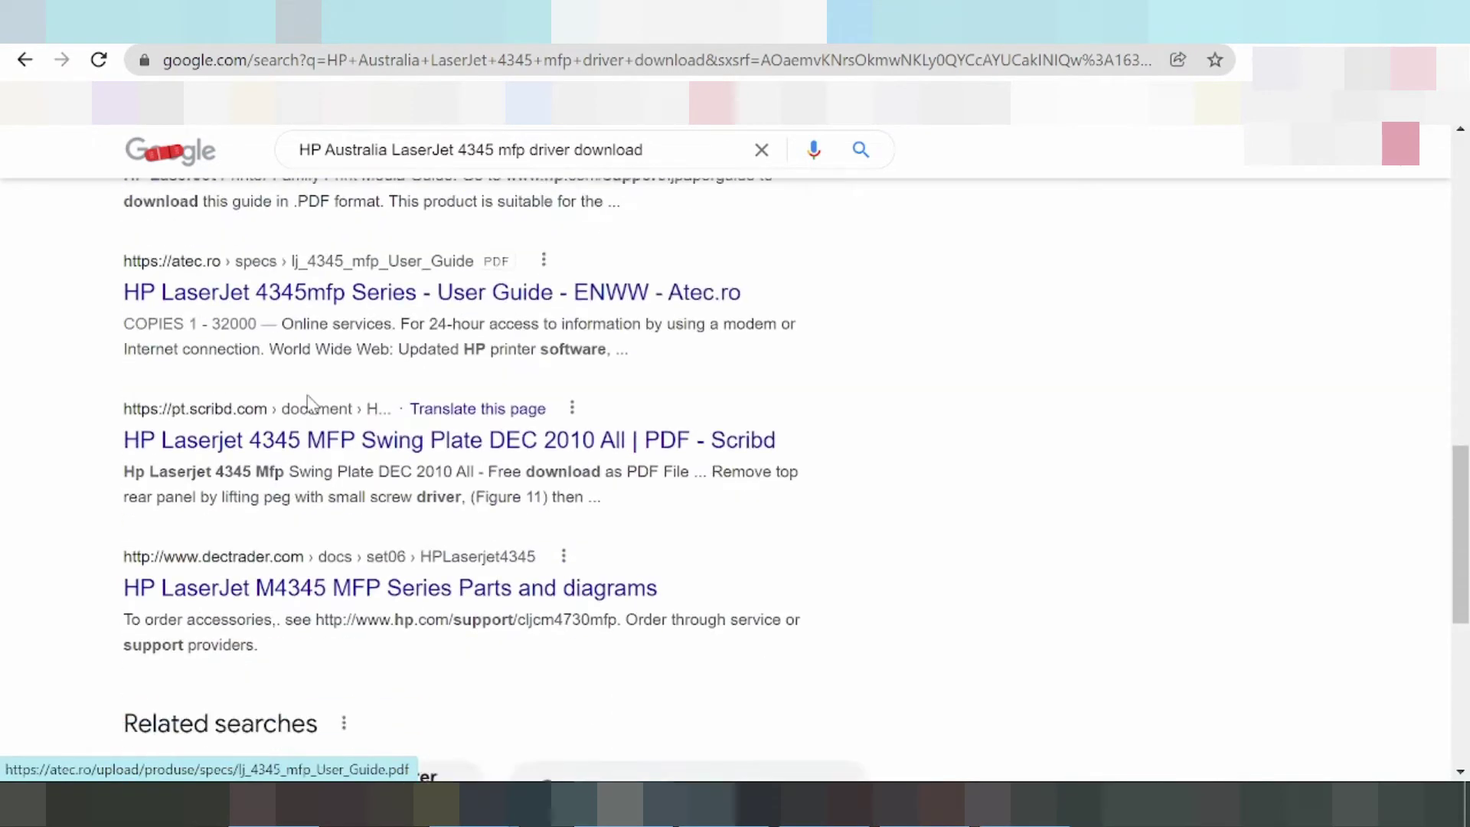
scroll(286, 420, down, 2)
scroll(318, 400, up, 15)
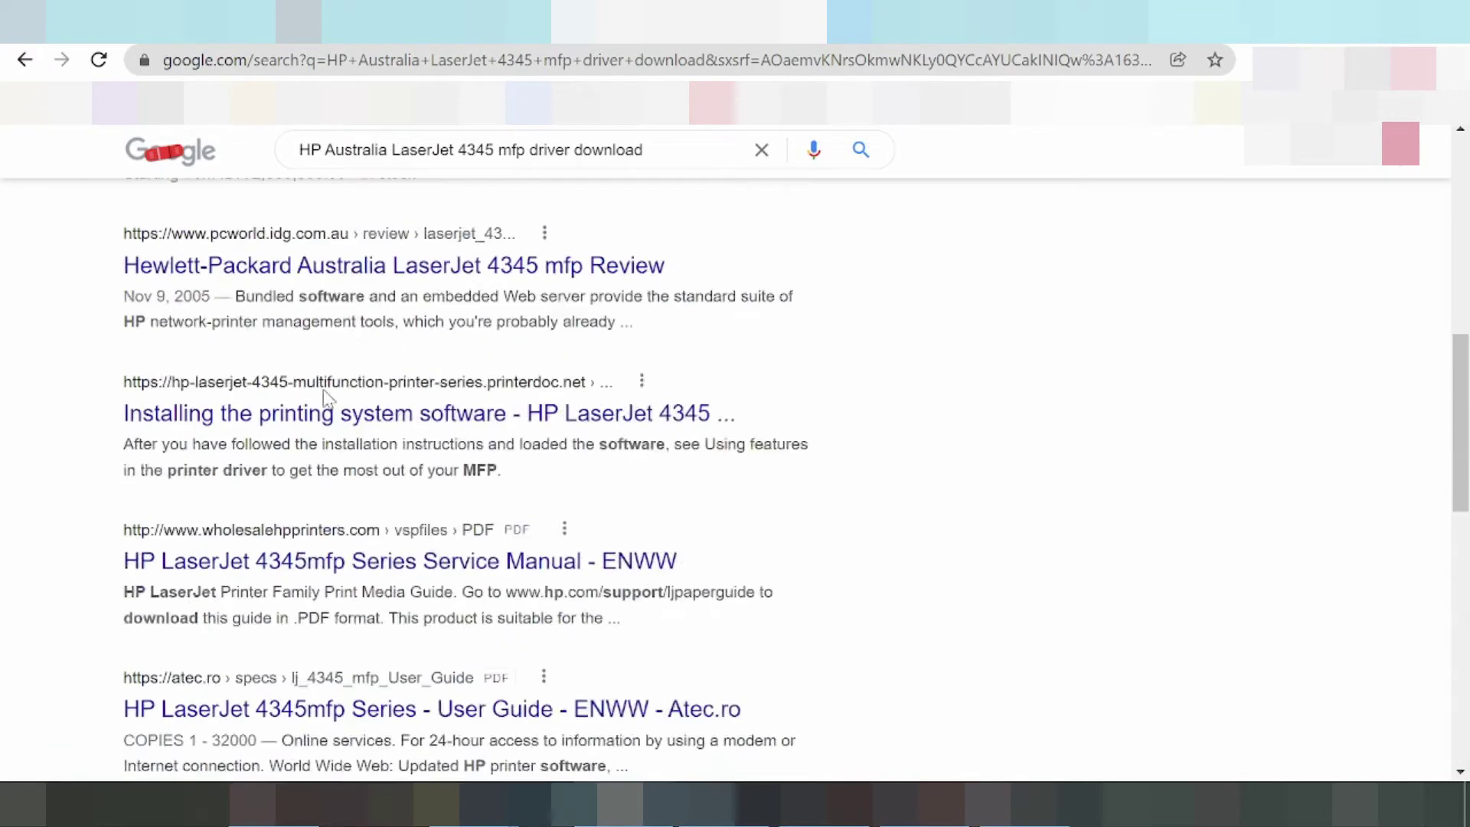
scroll(326, 397, up, 3)
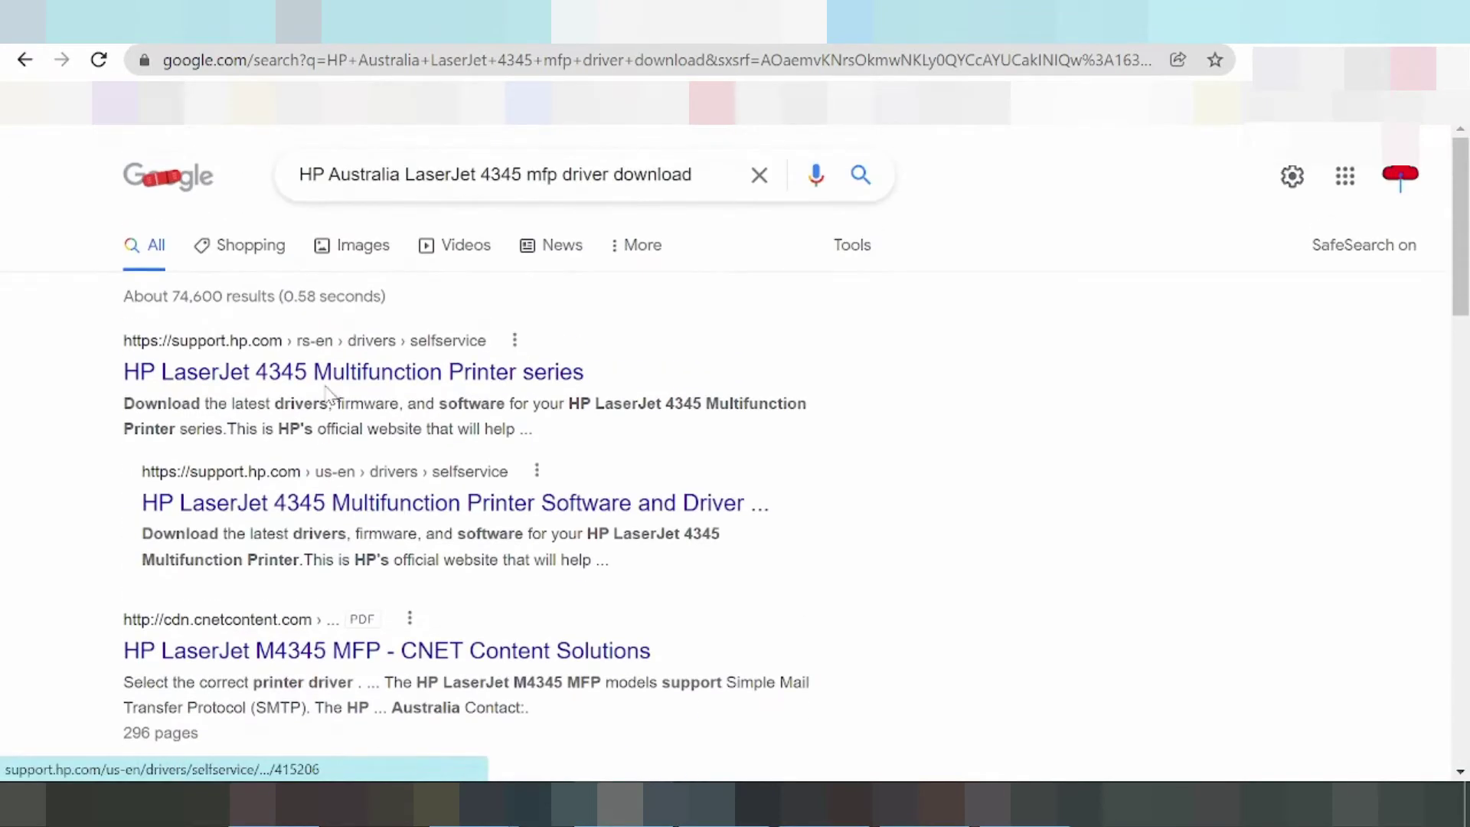
- Open the HP LaserJet 4345 Multifunction Printer series support page and dismiss the Windows 11 notice
click(281, 373)
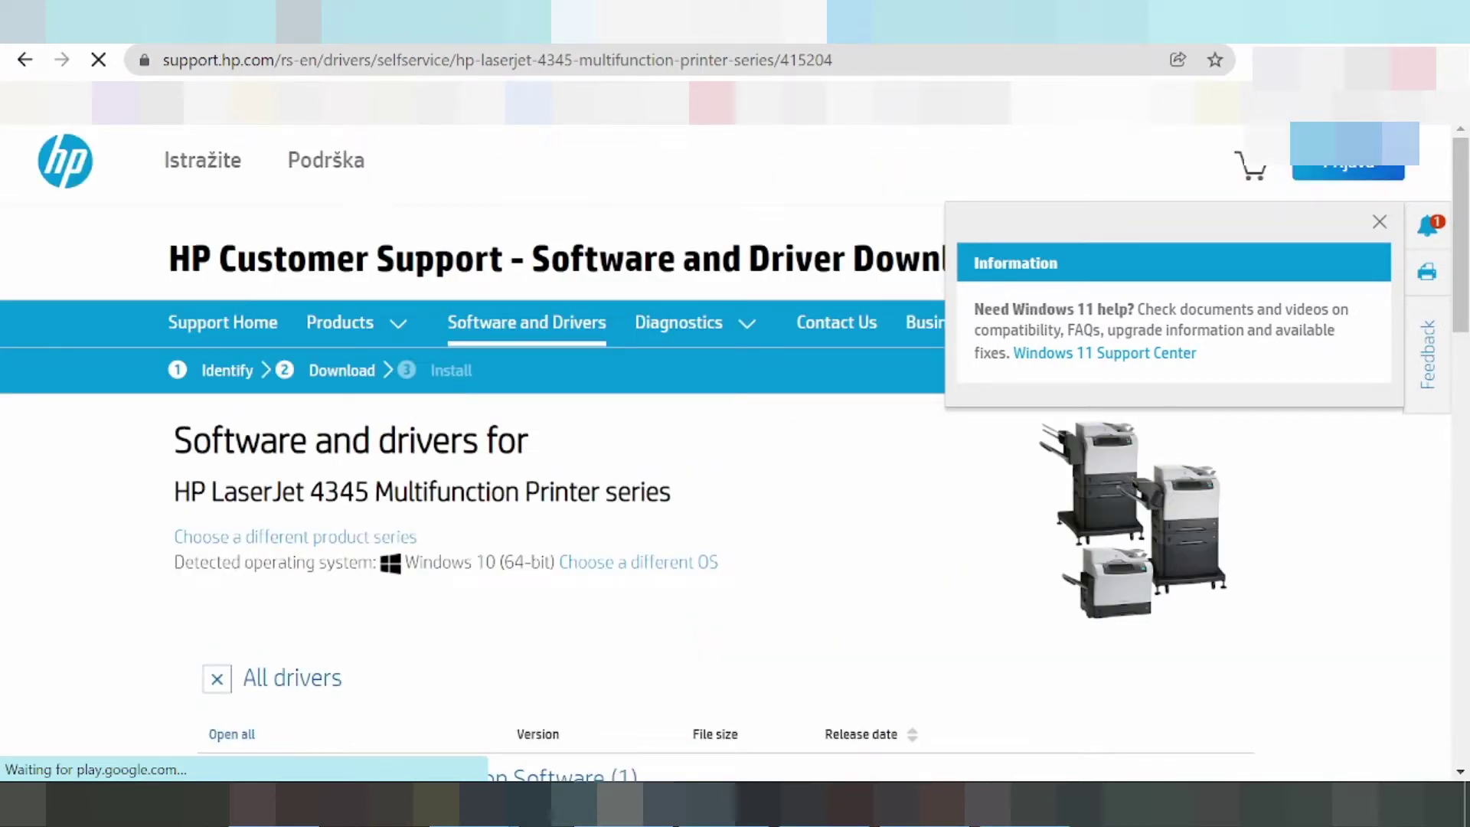
drag(1023, 291, 1189, 310)
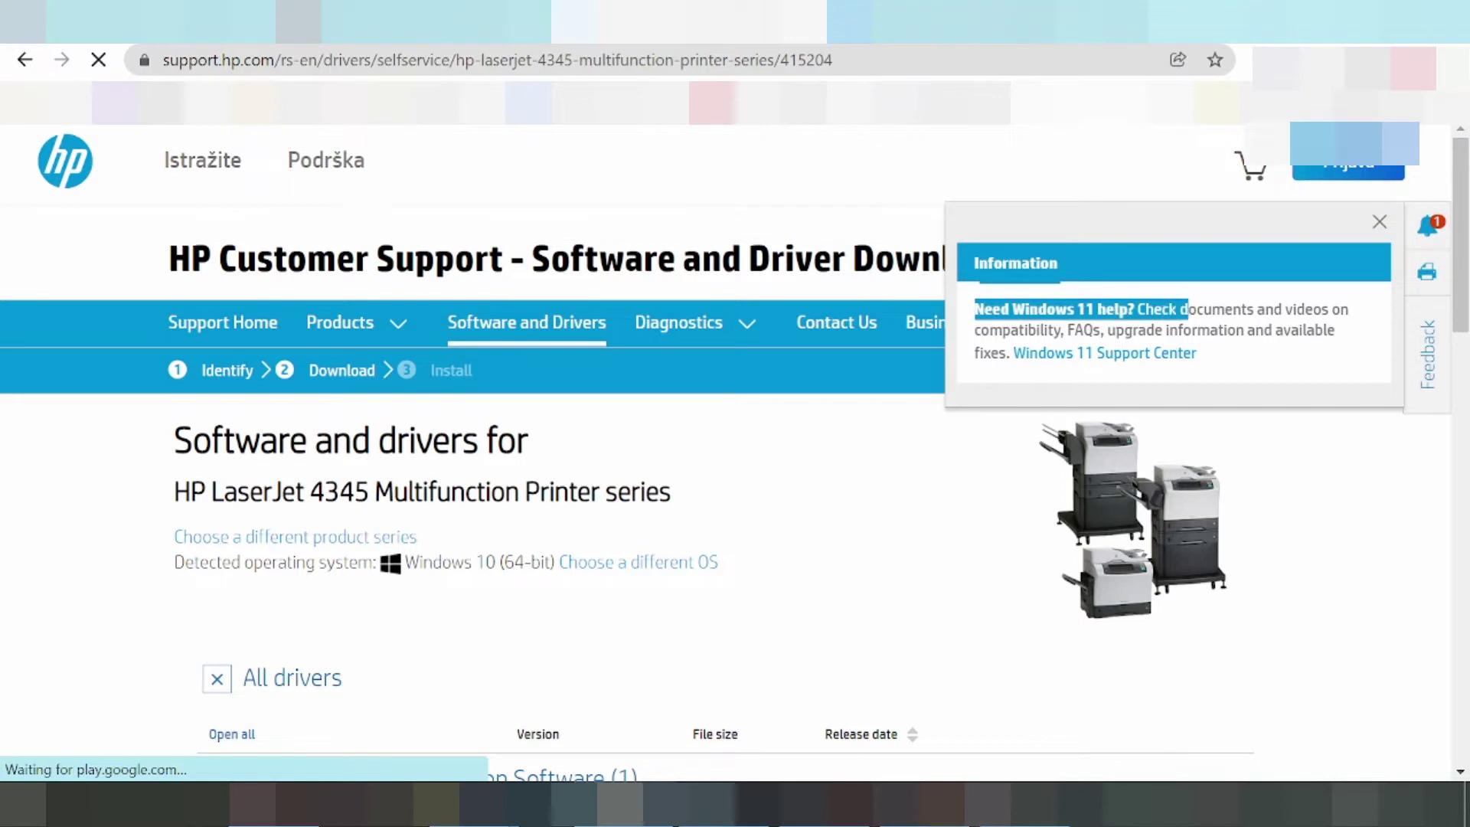
click(1380, 222)
- Bring up the Choose a different OS option on the drivers page
scroll(587, 484, down, 1)
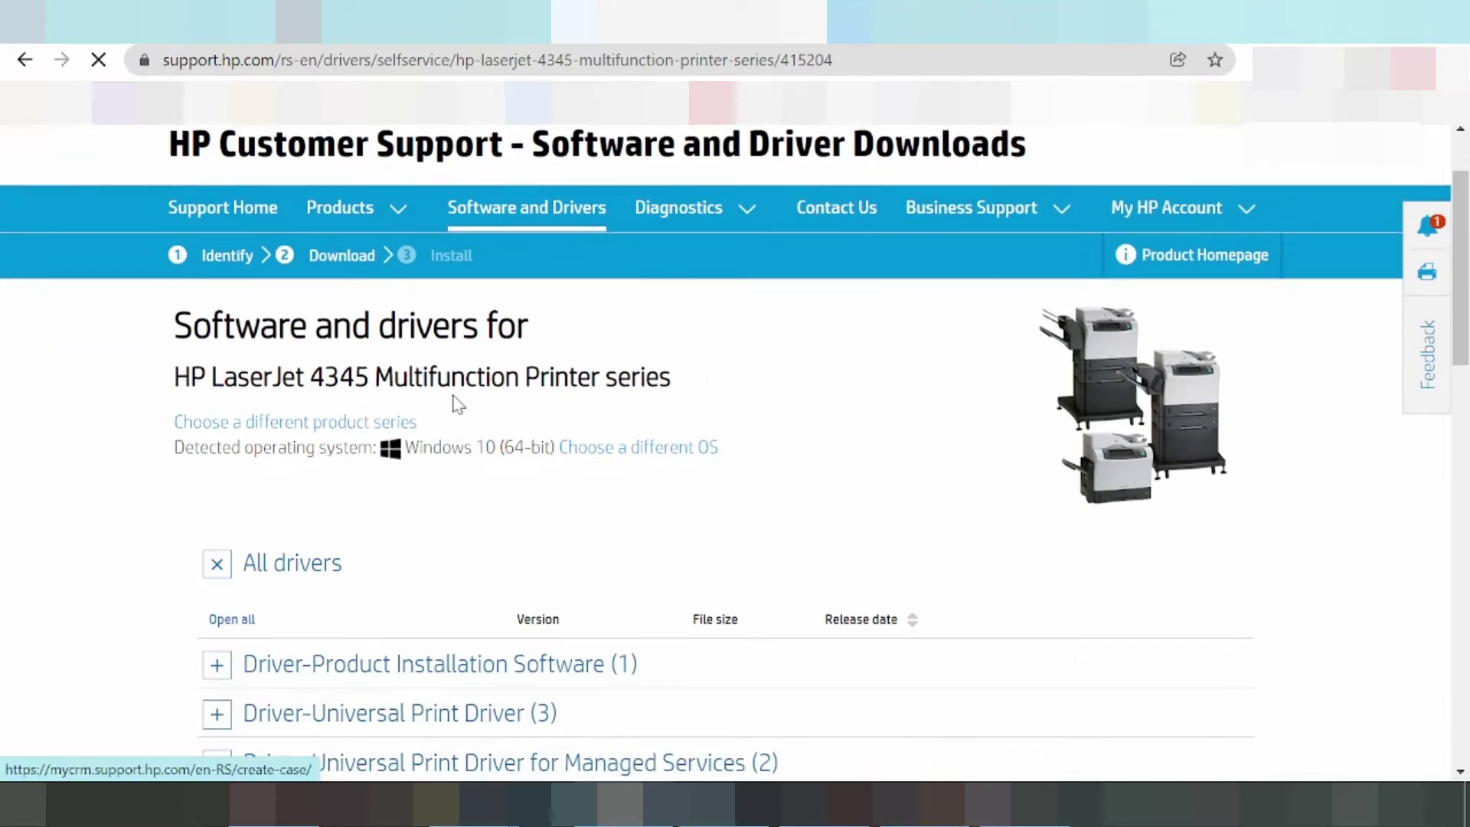
scroll(412, 406, down, 2)
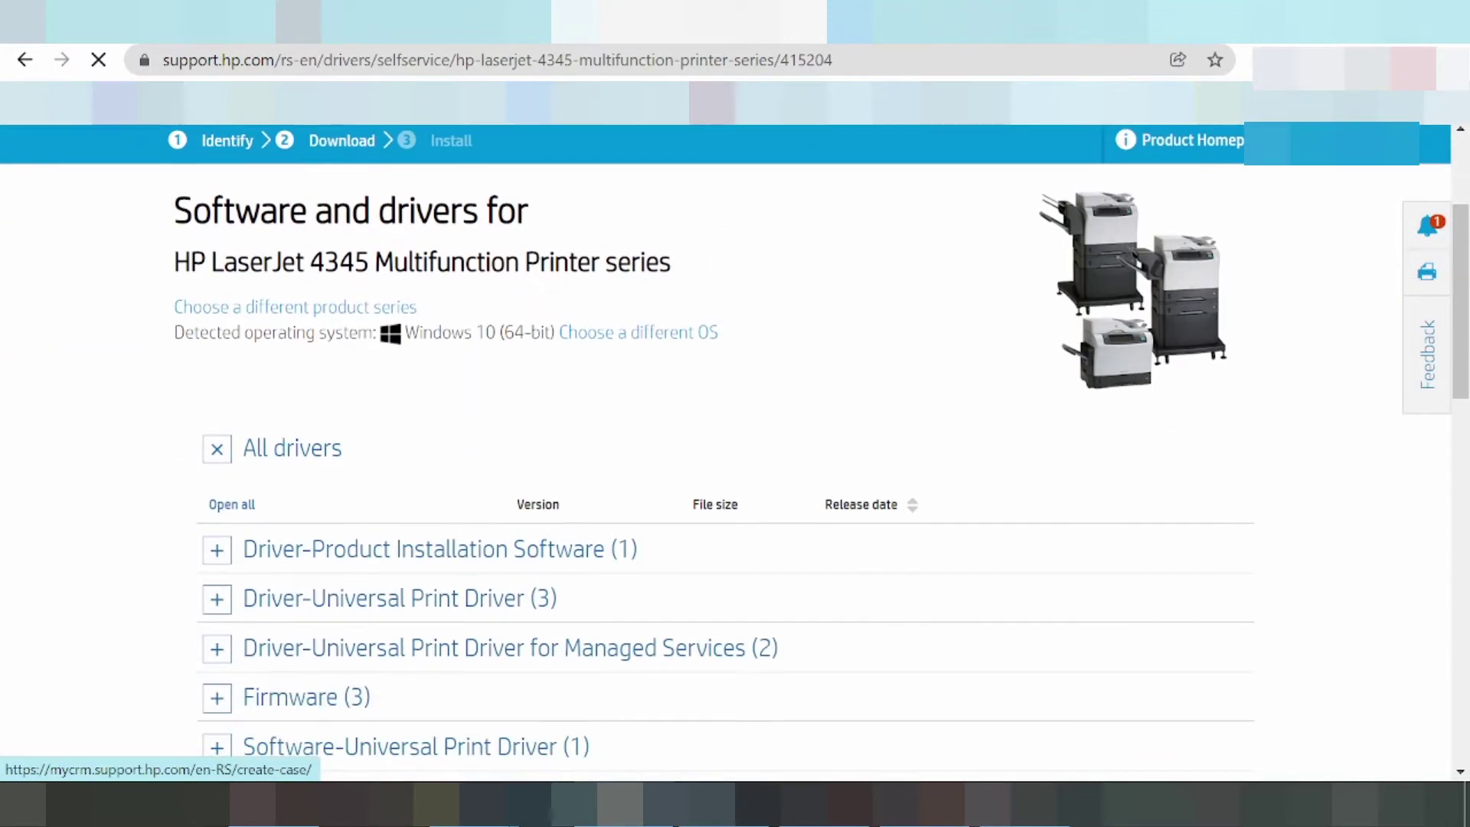
click(603, 338)
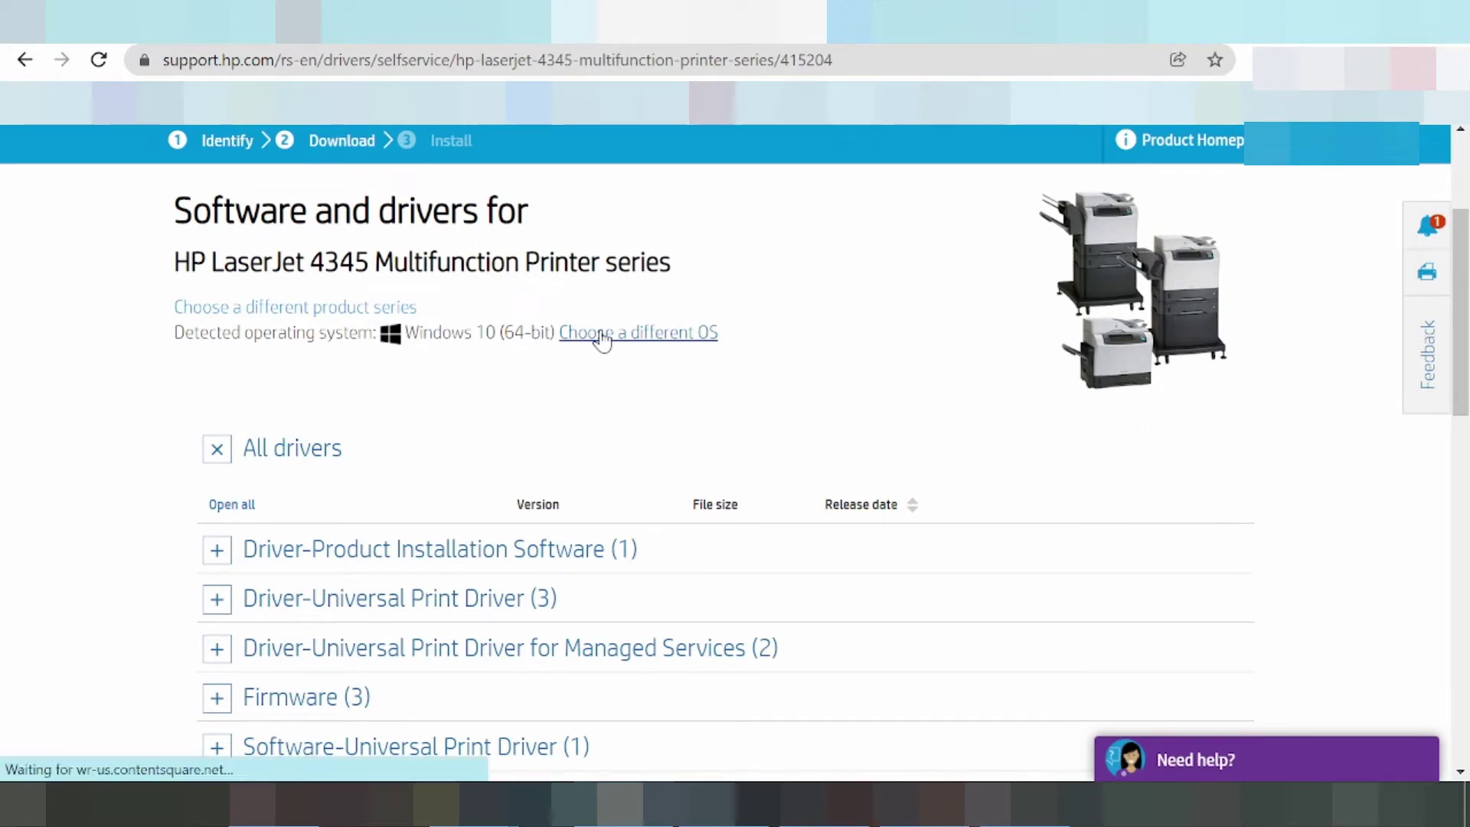
- Set the preferred operating system to Mac OS, version macOS 10.12, and apply it
click(565, 458)
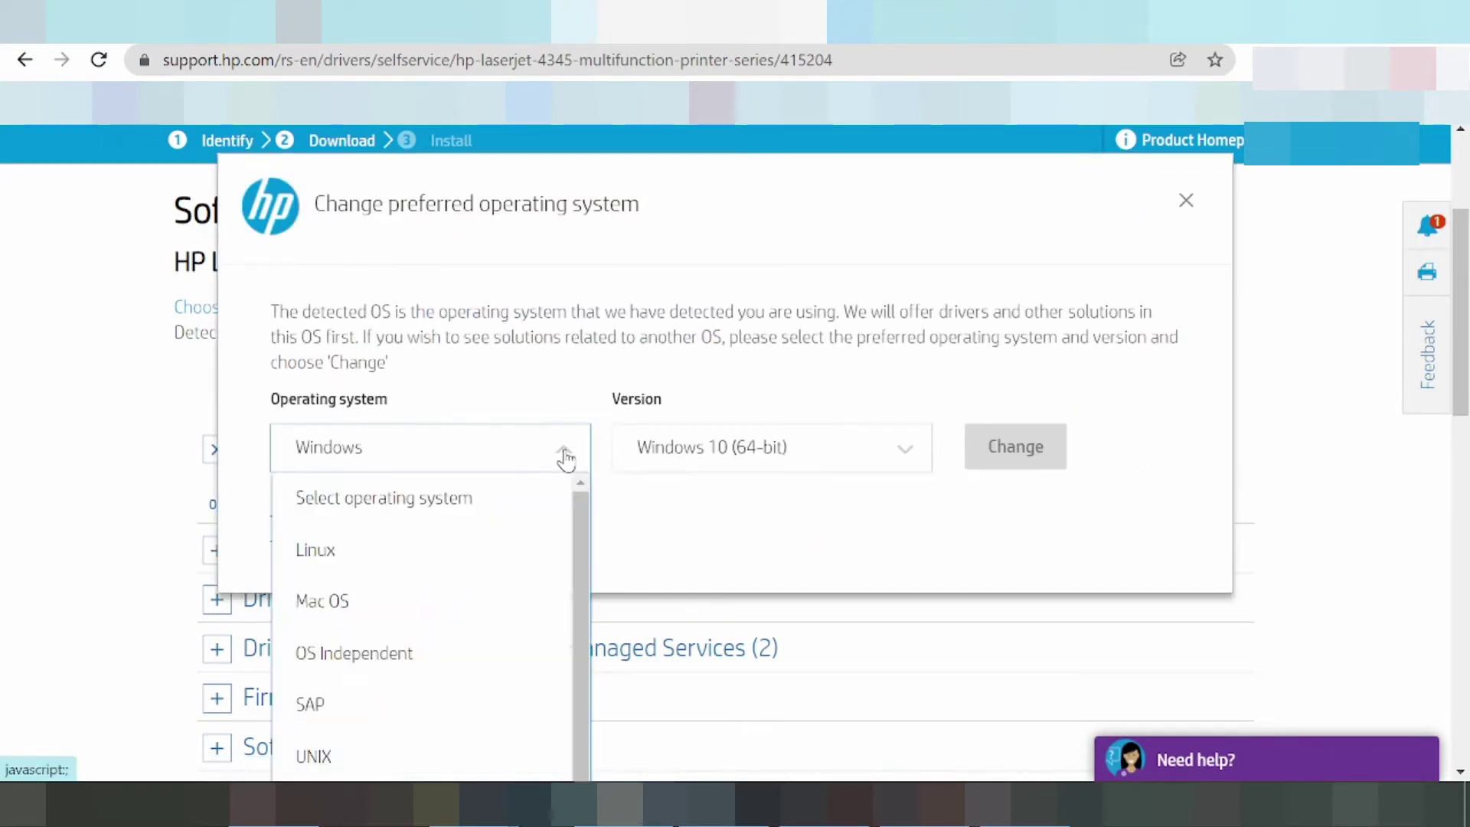
click(427, 621)
click(665, 463)
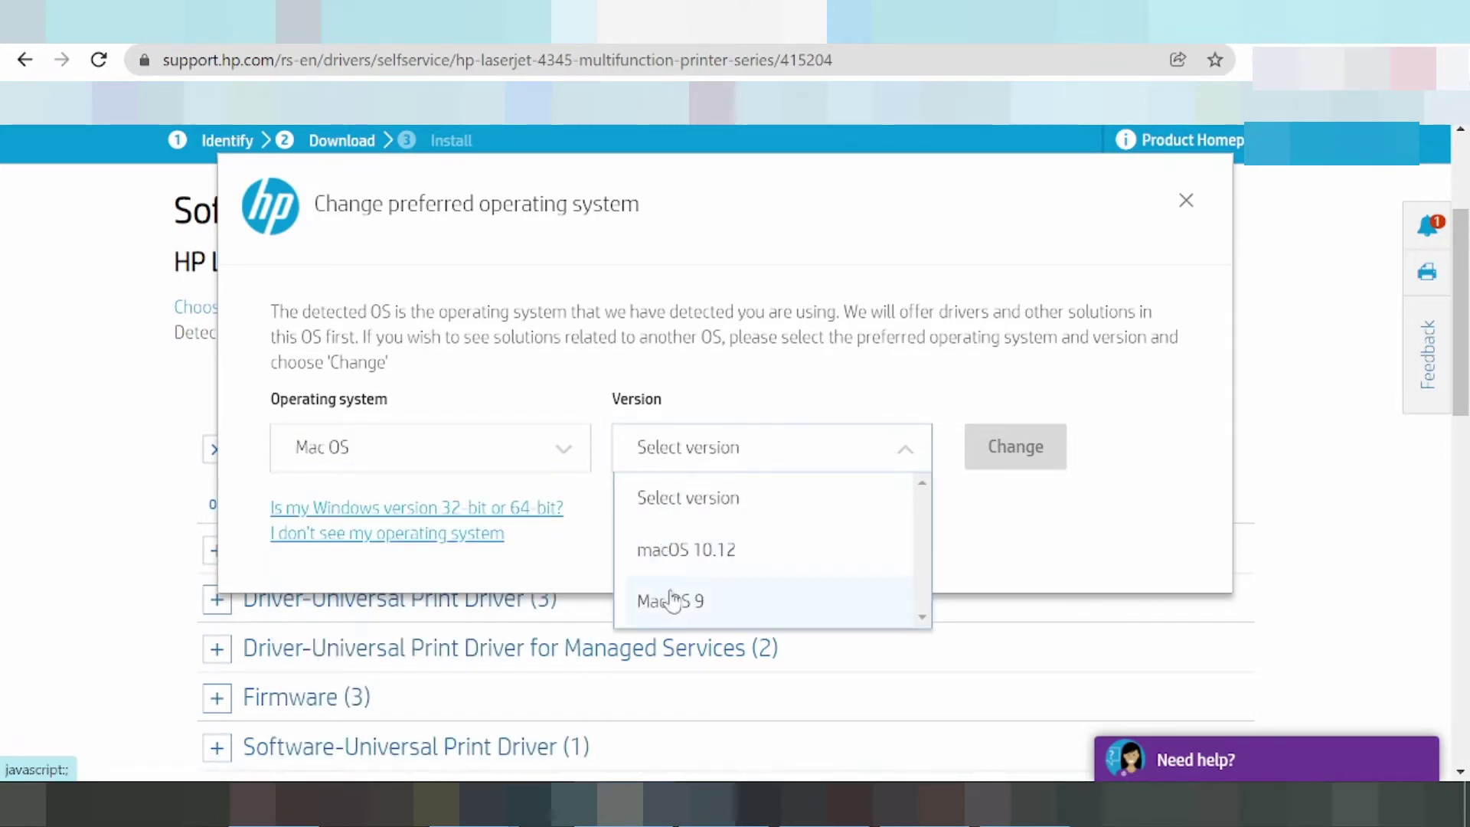
scroll(698, 575, down, 1)
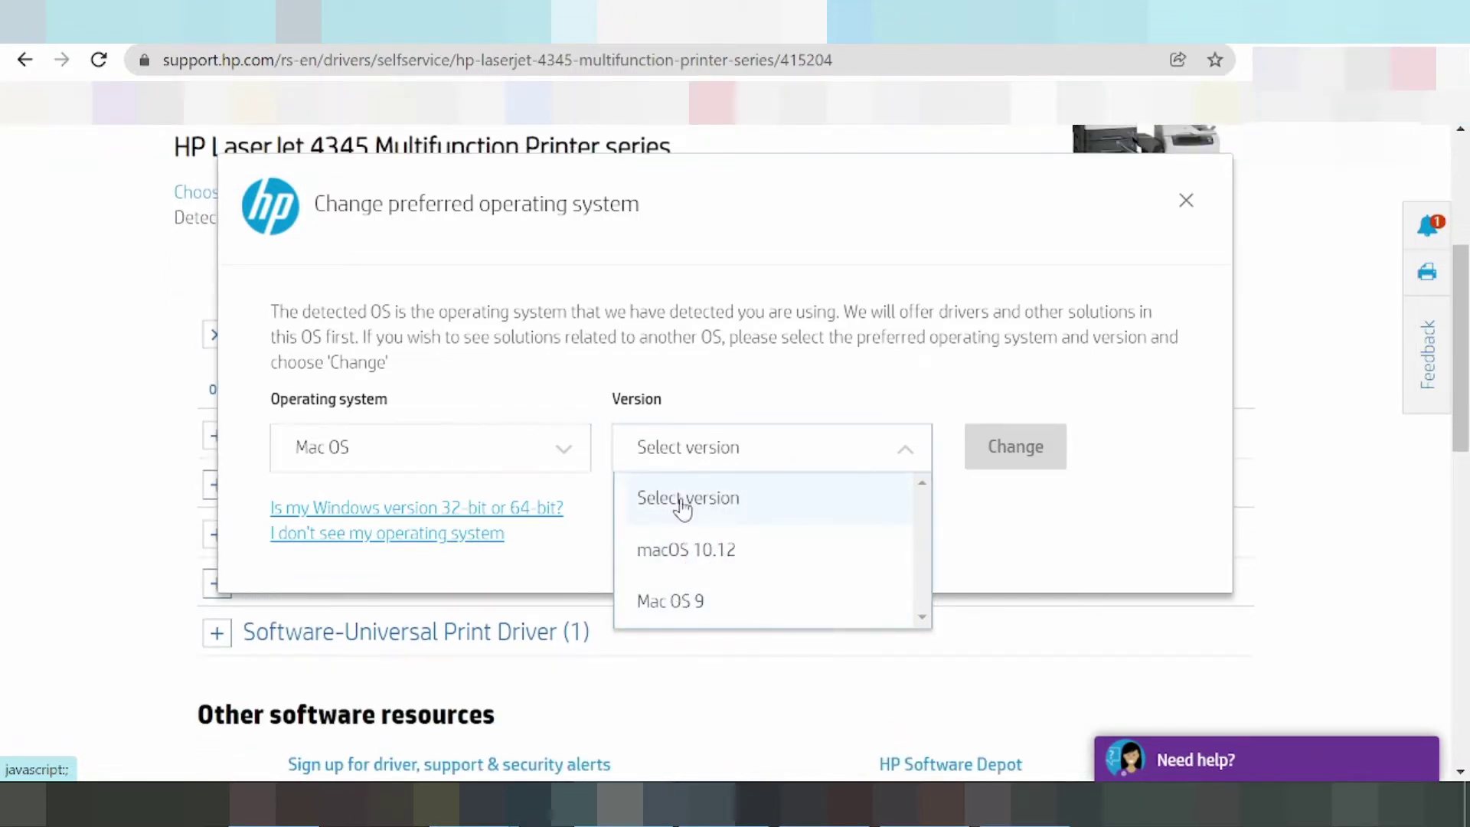
click(737, 550)
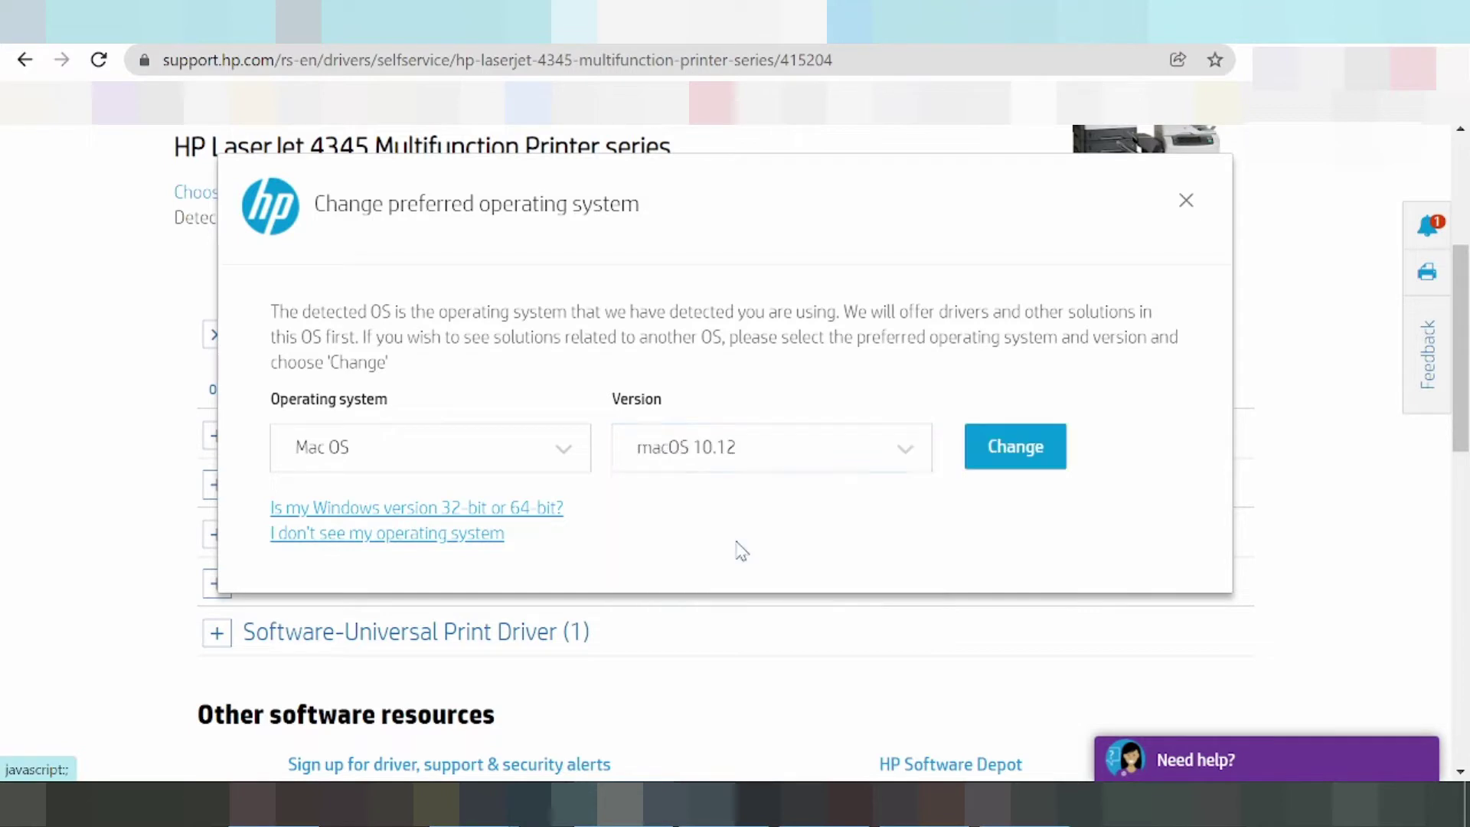
click(998, 442)
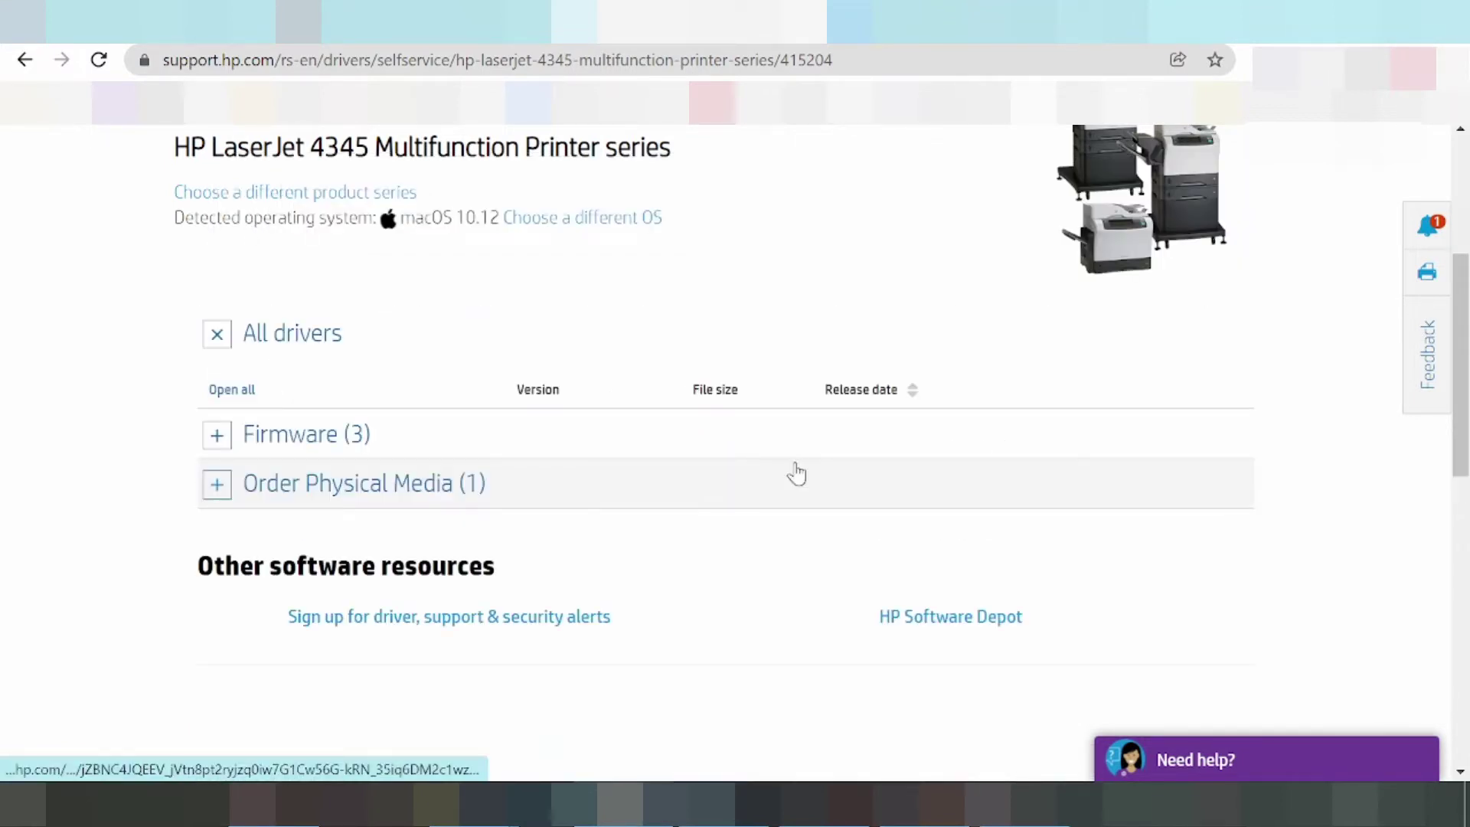
- Expand Firmware (3) and highlight the first firmware release date
click(216, 435)
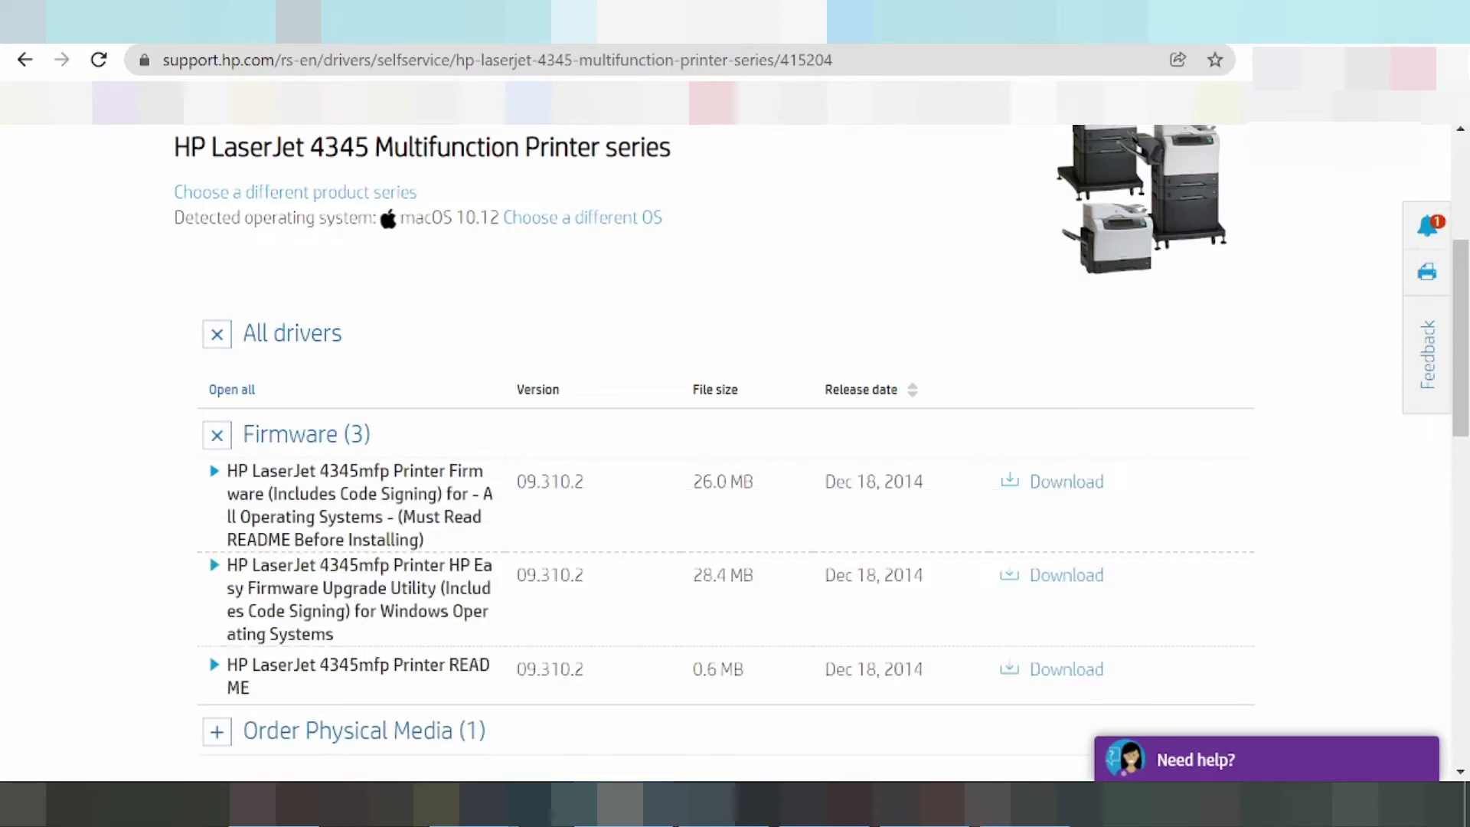
drag(825, 479, 942, 476)
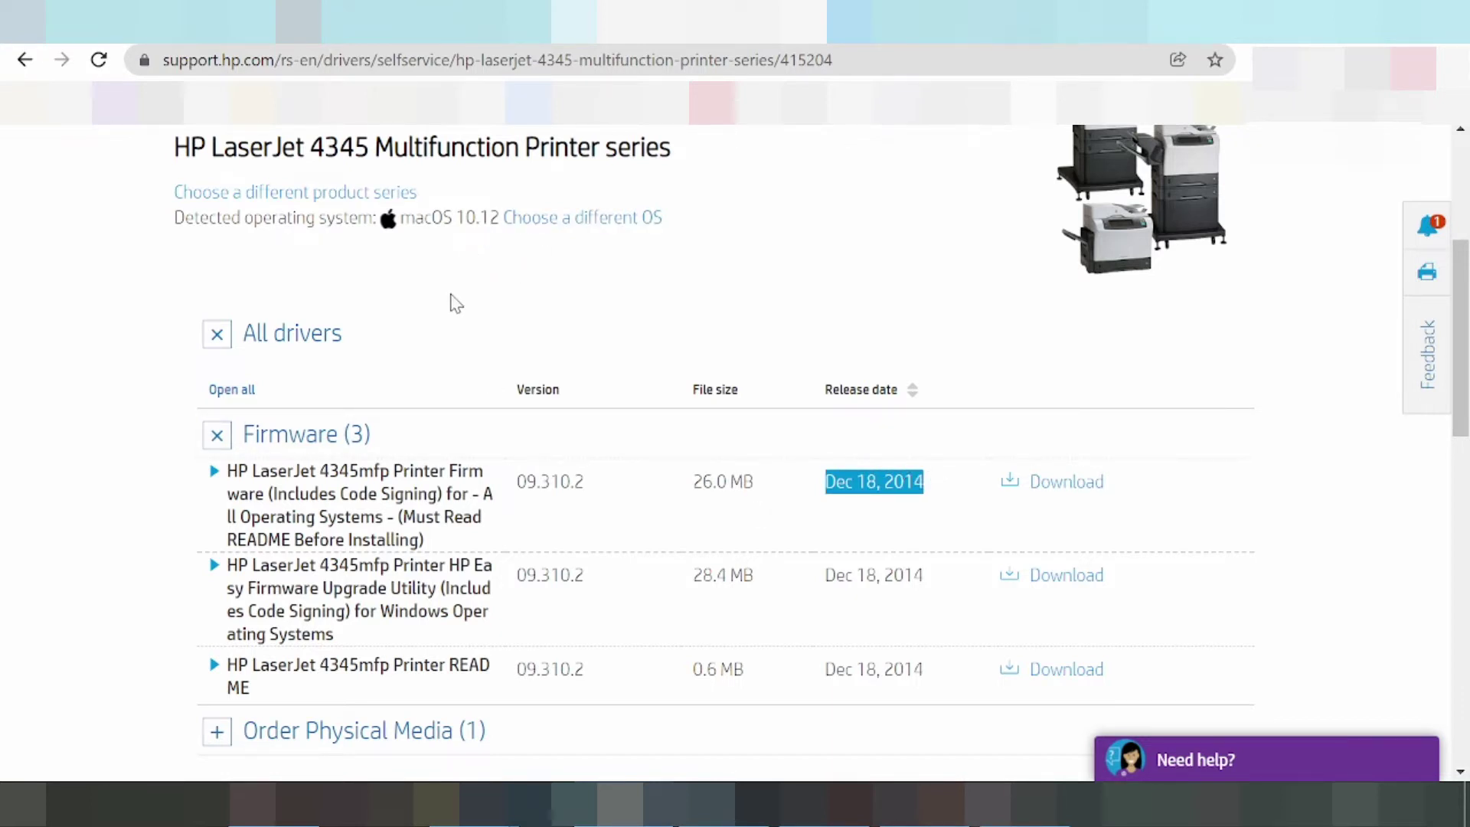
scroll(459, 322, up, 2)
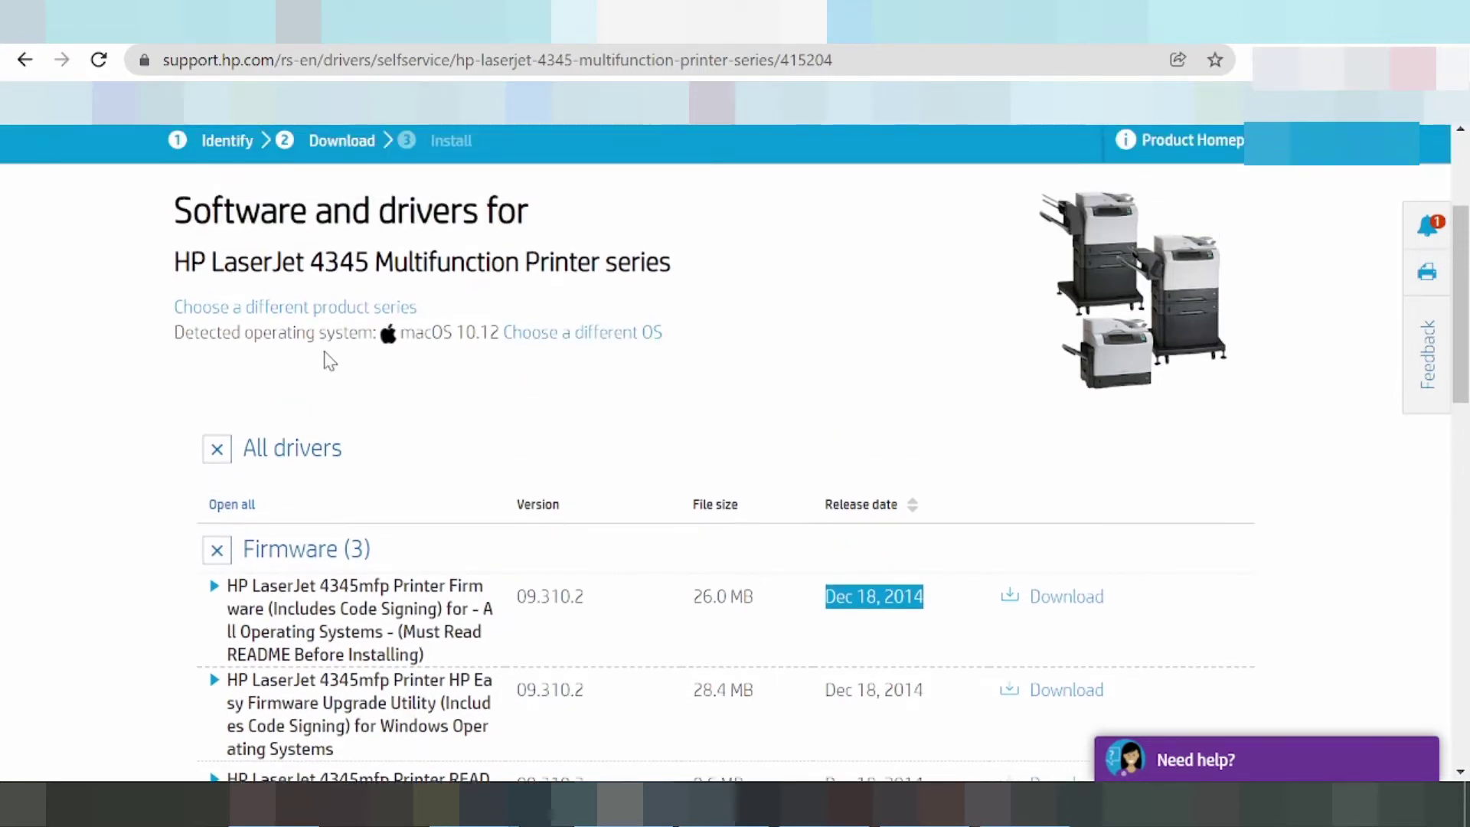
- Reopen the operating system choice, closing it once, and reselect Mac OS
click(539, 337)
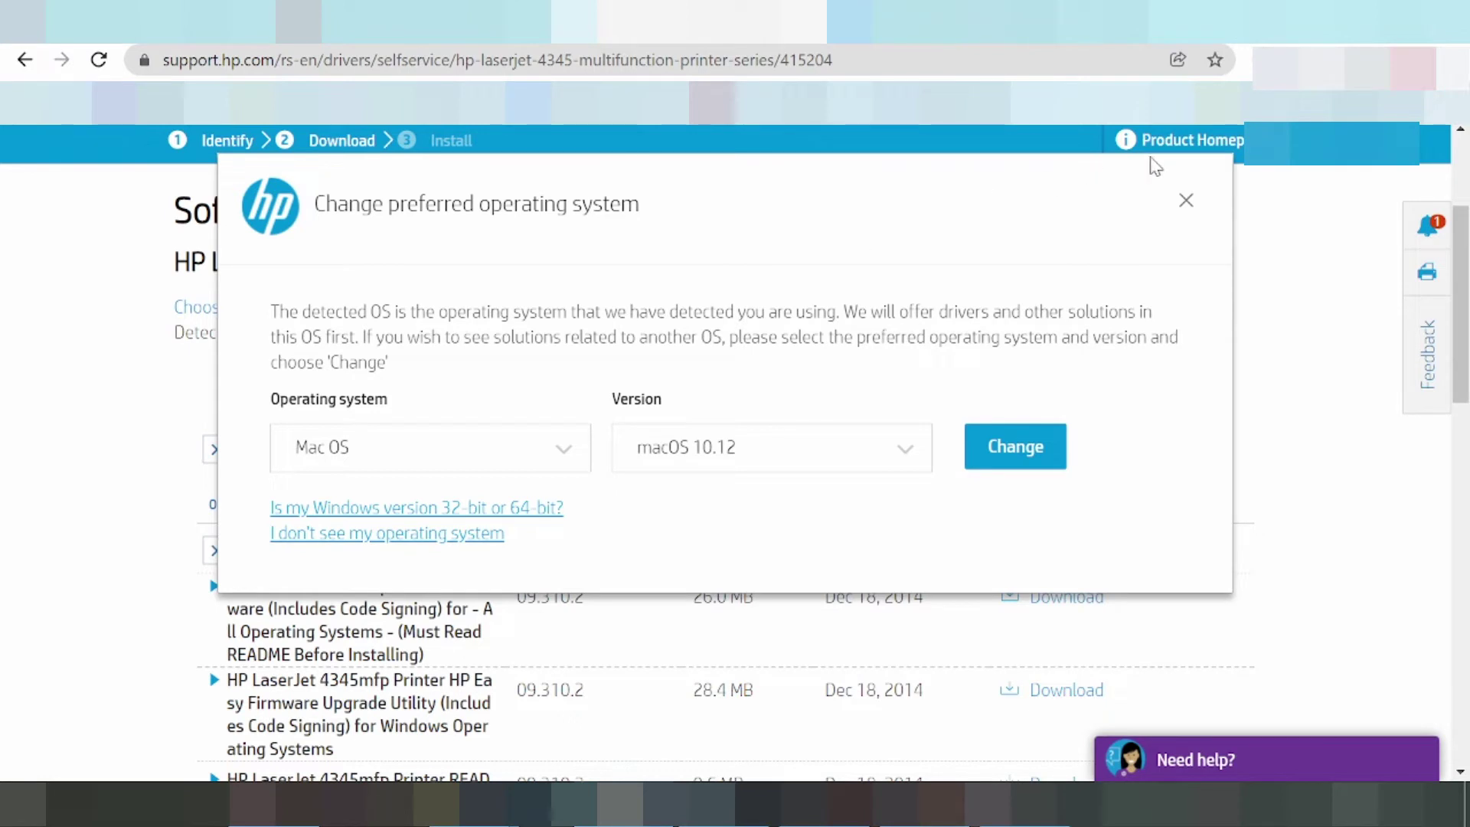
click(1185, 200)
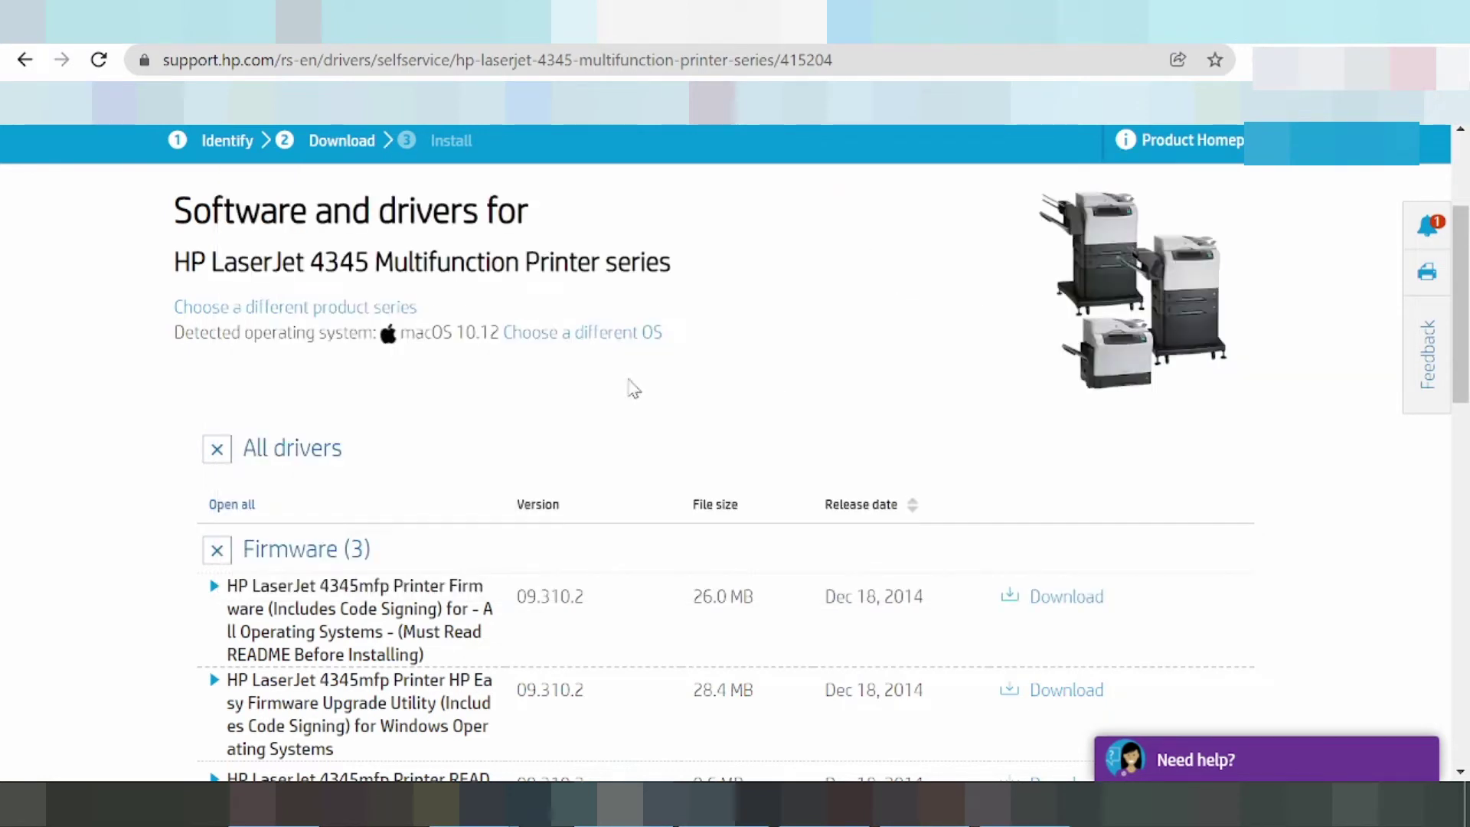
click(580, 337)
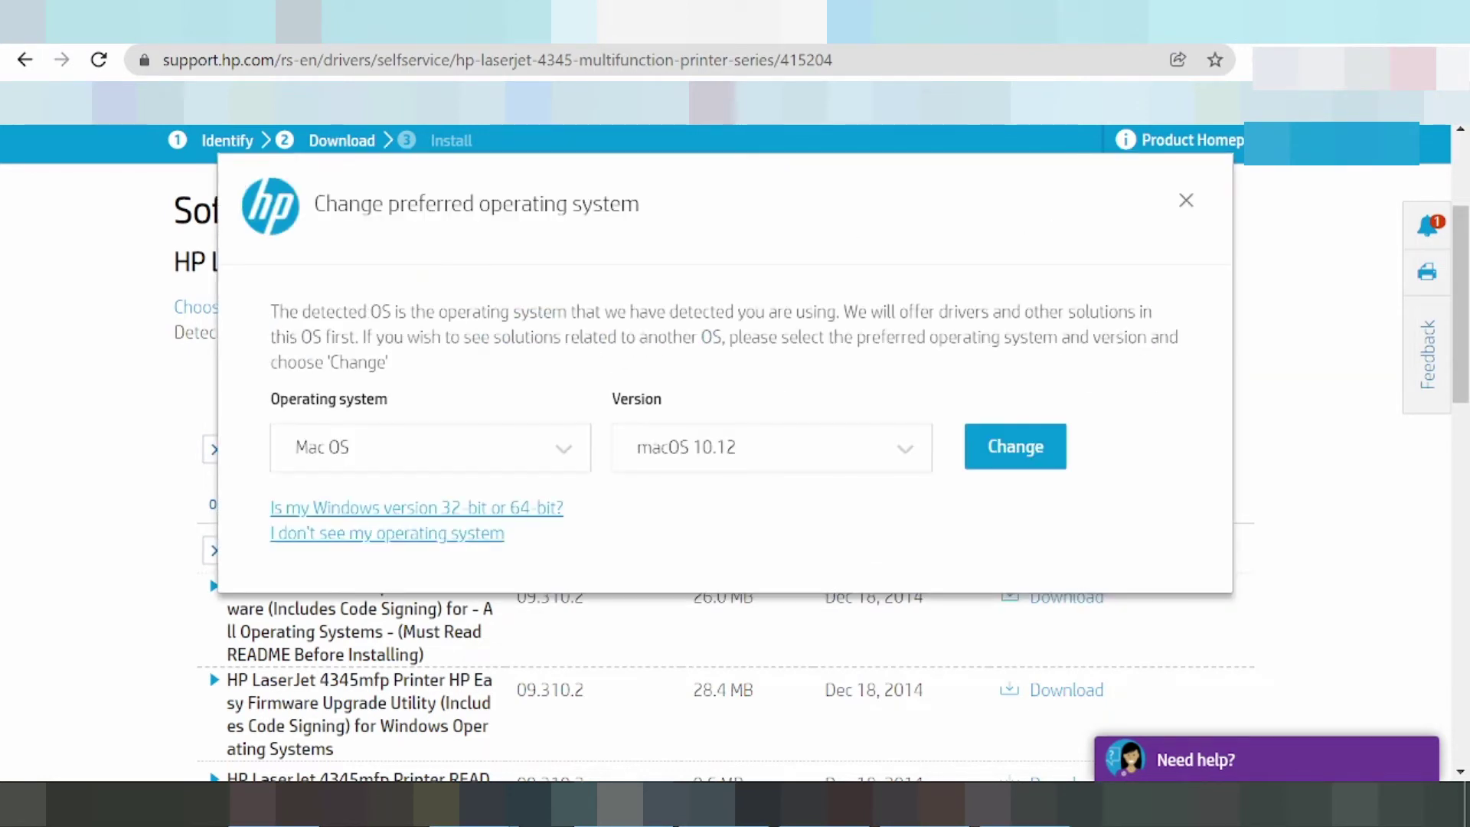
click(433, 446)
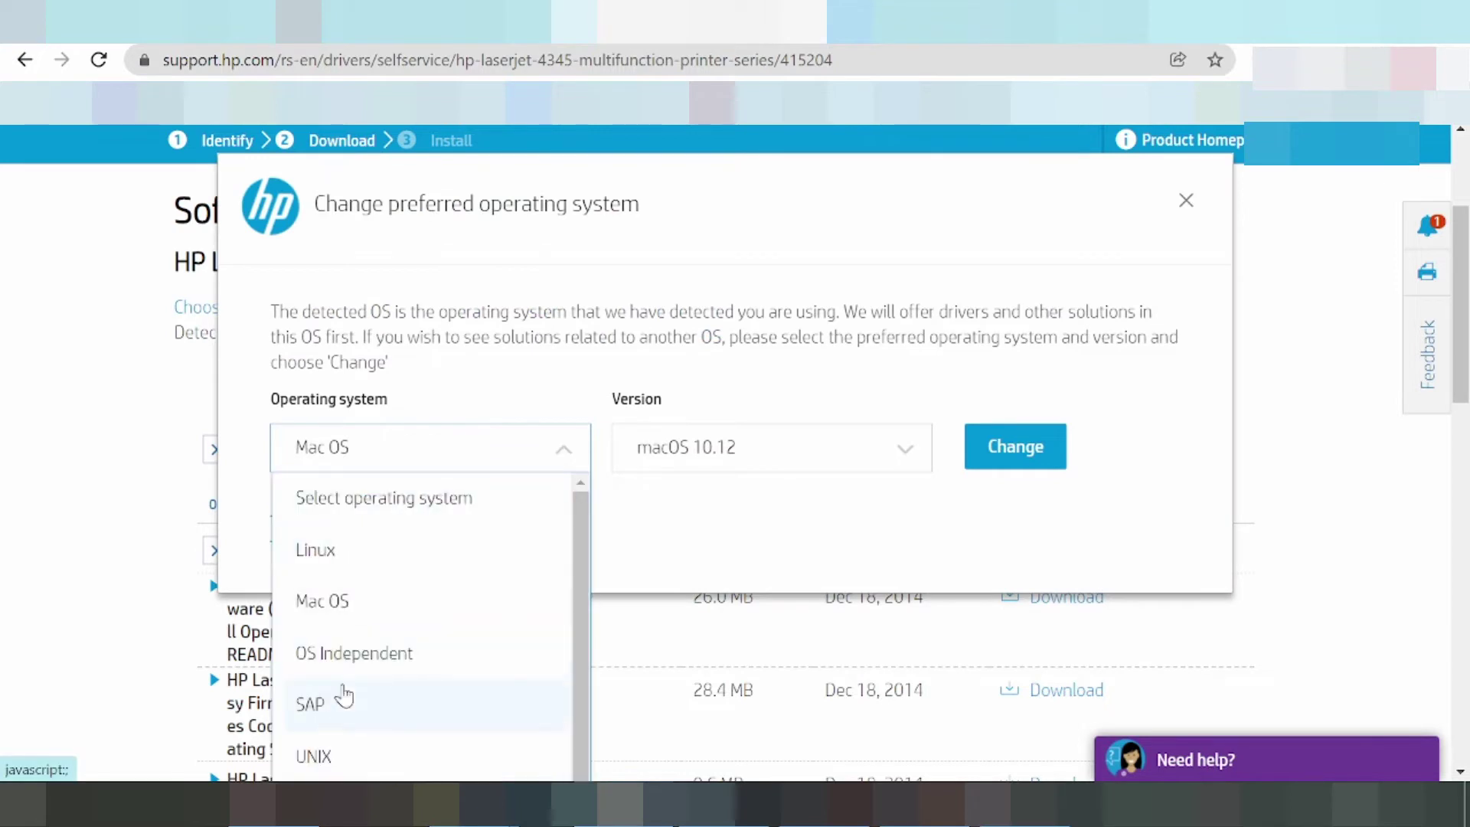
scroll(360, 651, down, 3)
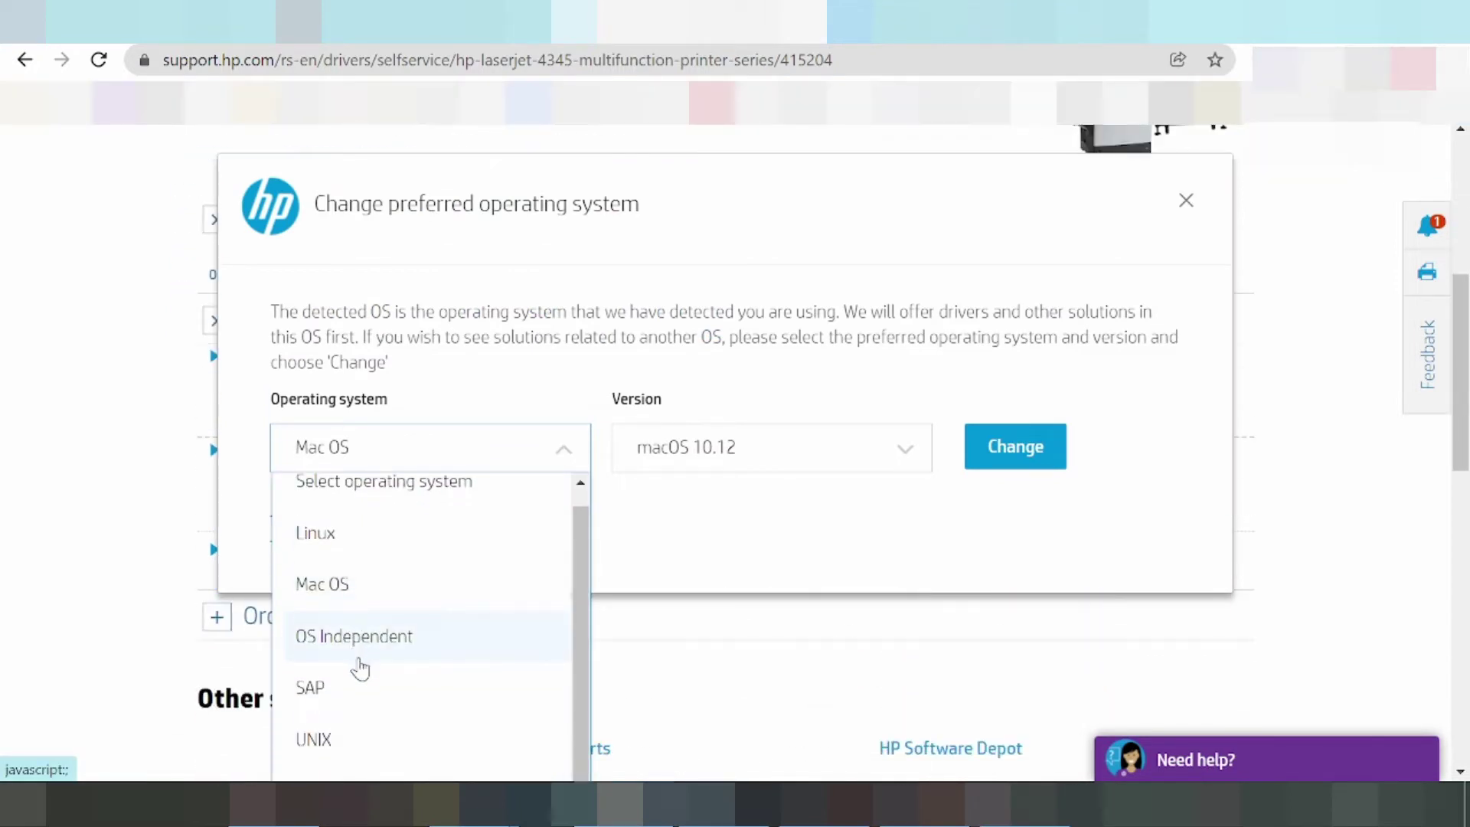
click(352, 586)
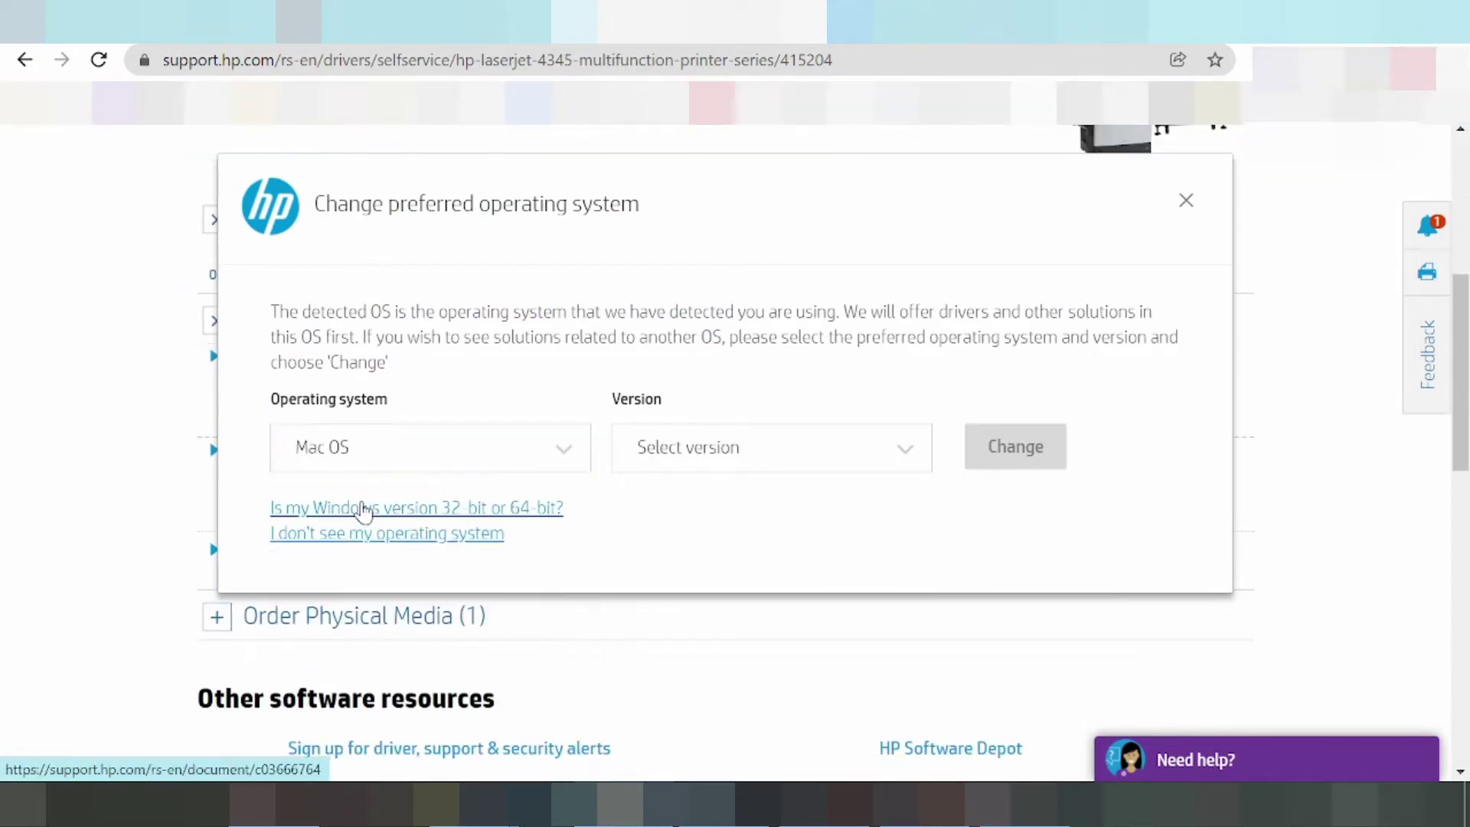
- Set the preferred operating system to Linux with version Linux and apply it
click(387, 448)
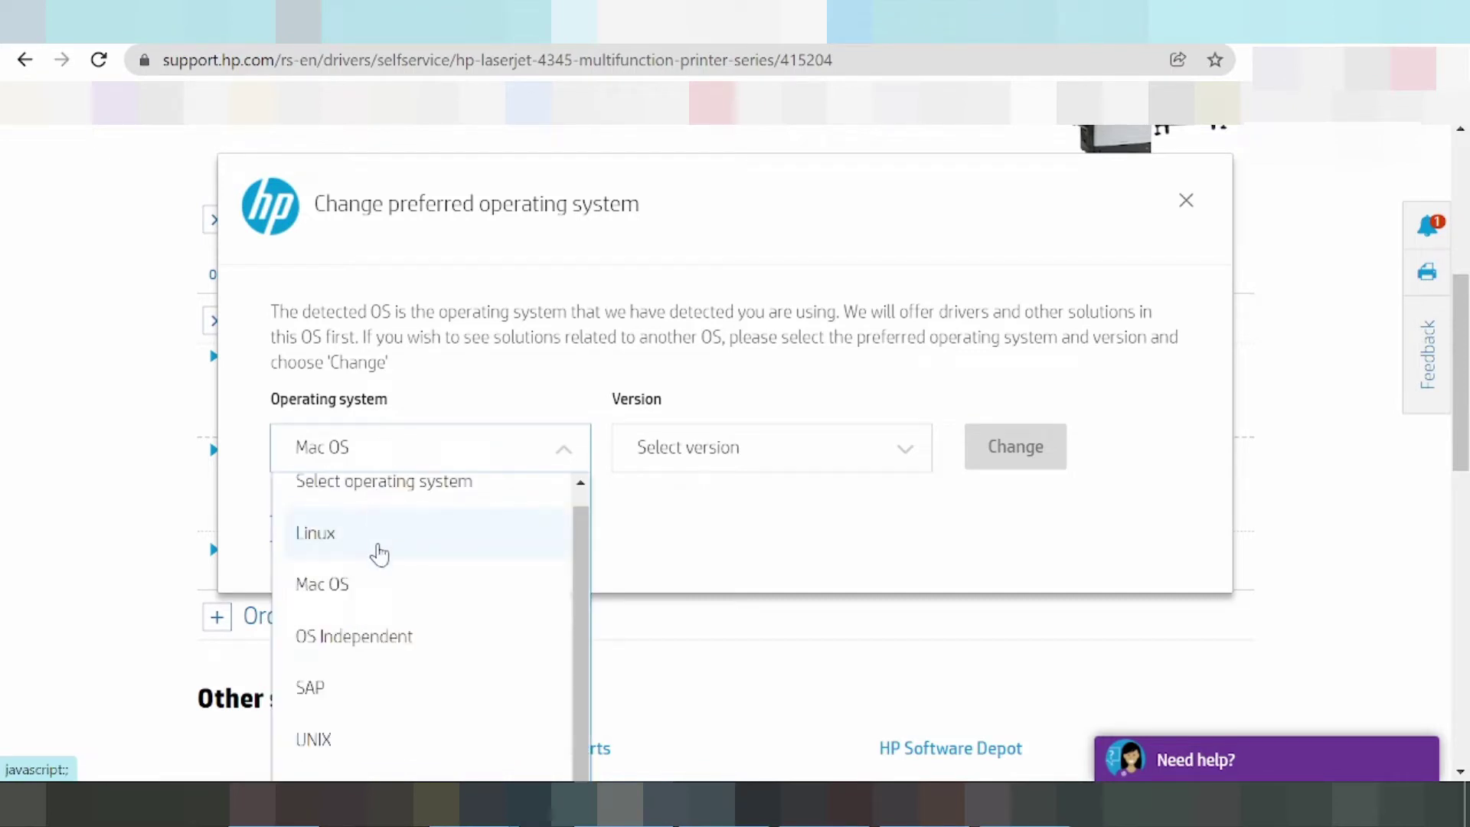
click(379, 552)
click(654, 447)
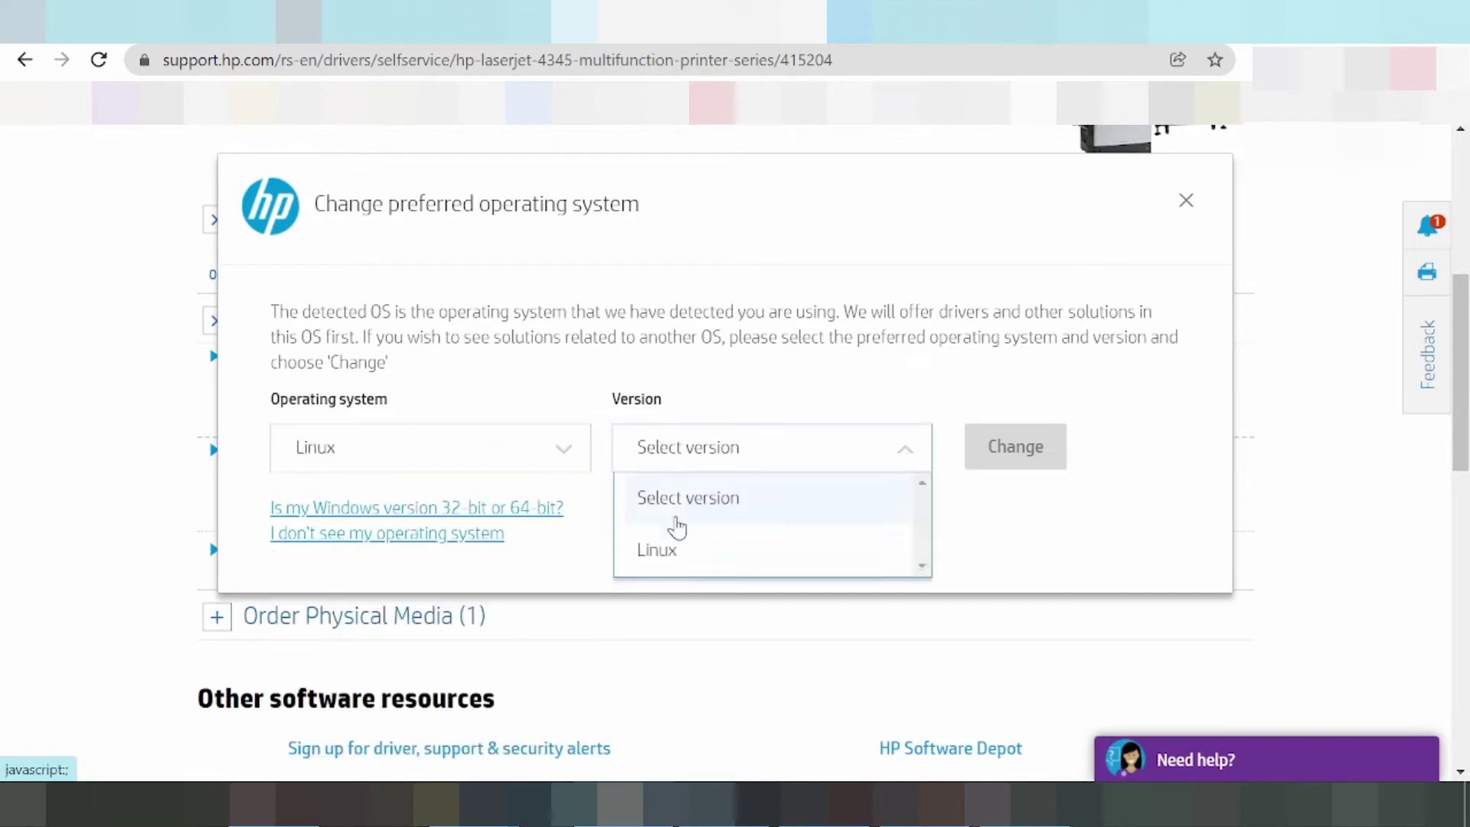
click(679, 552)
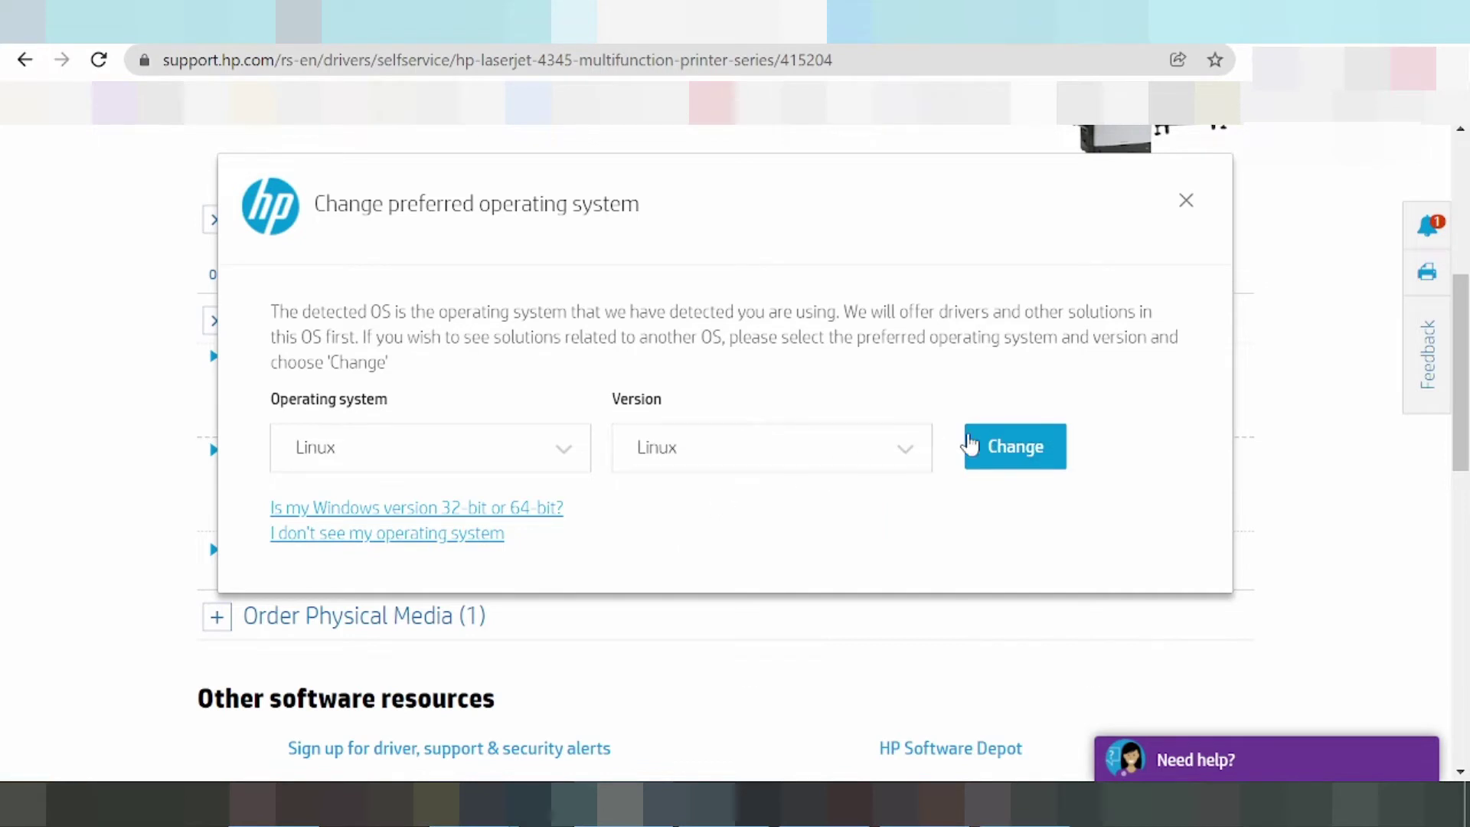
click(1037, 452)
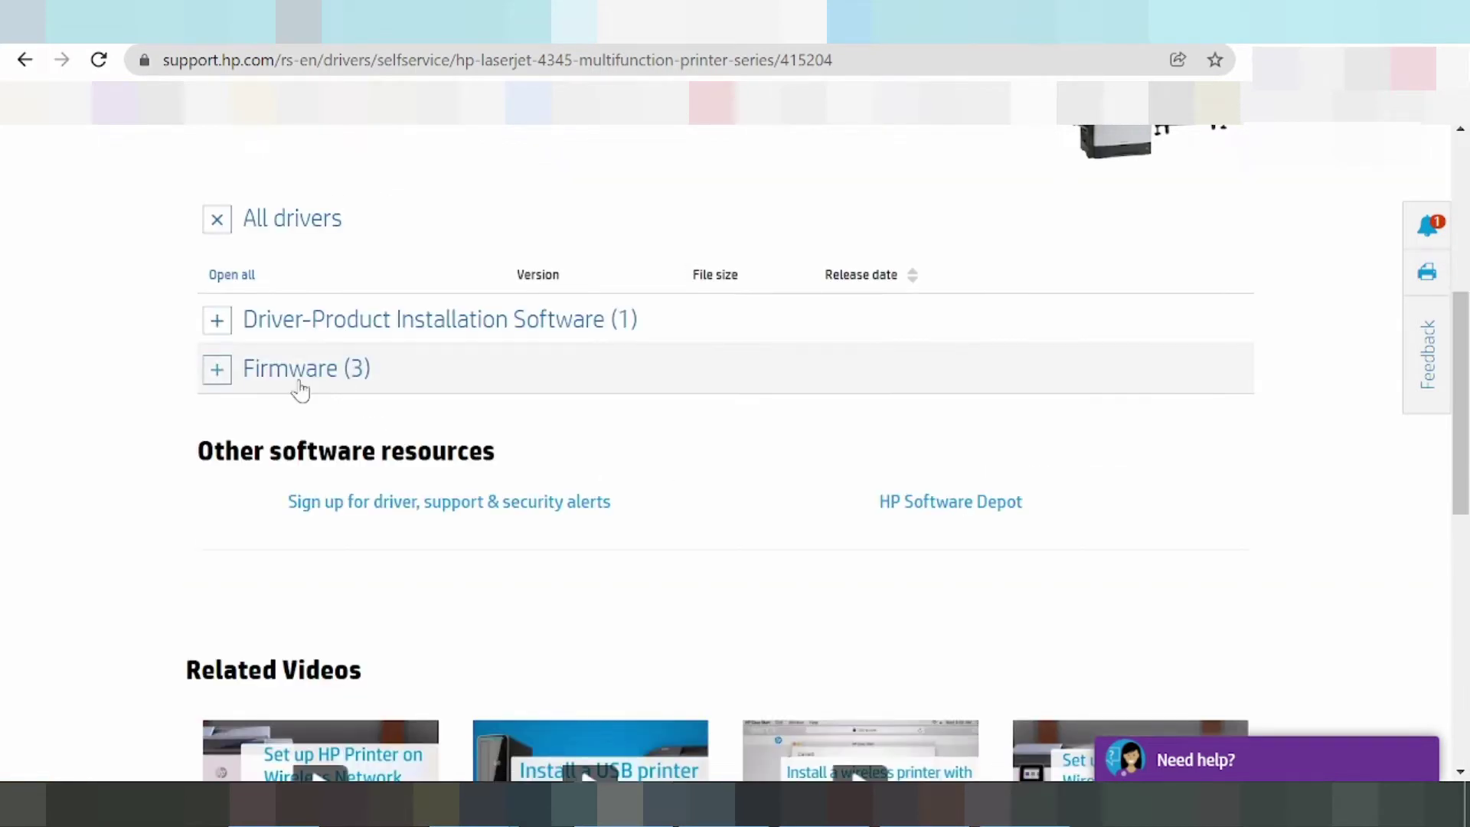
- Expand the Driver-Product Installation Software and Firmware sections
click(218, 321)
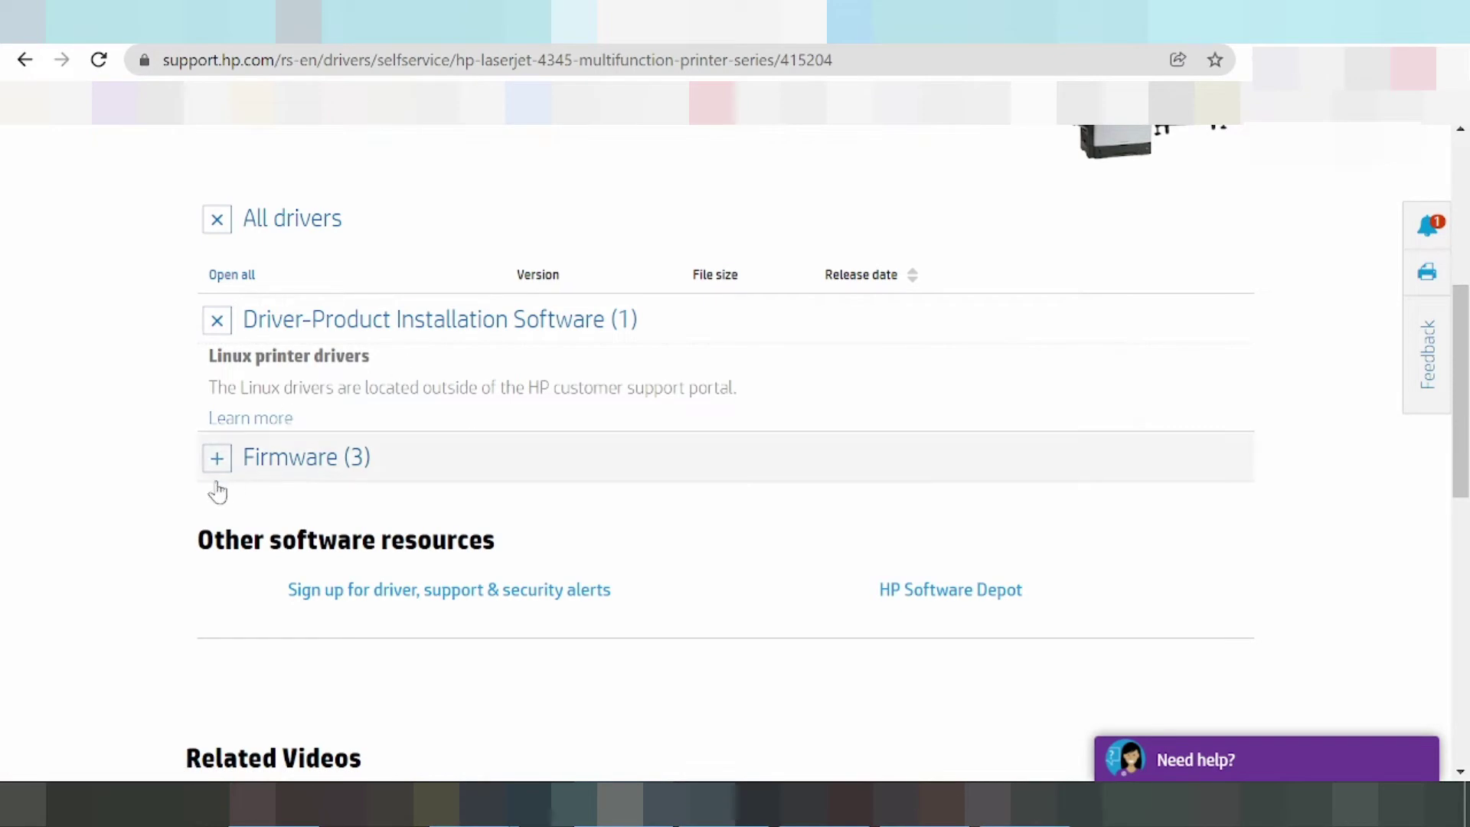
click(217, 460)
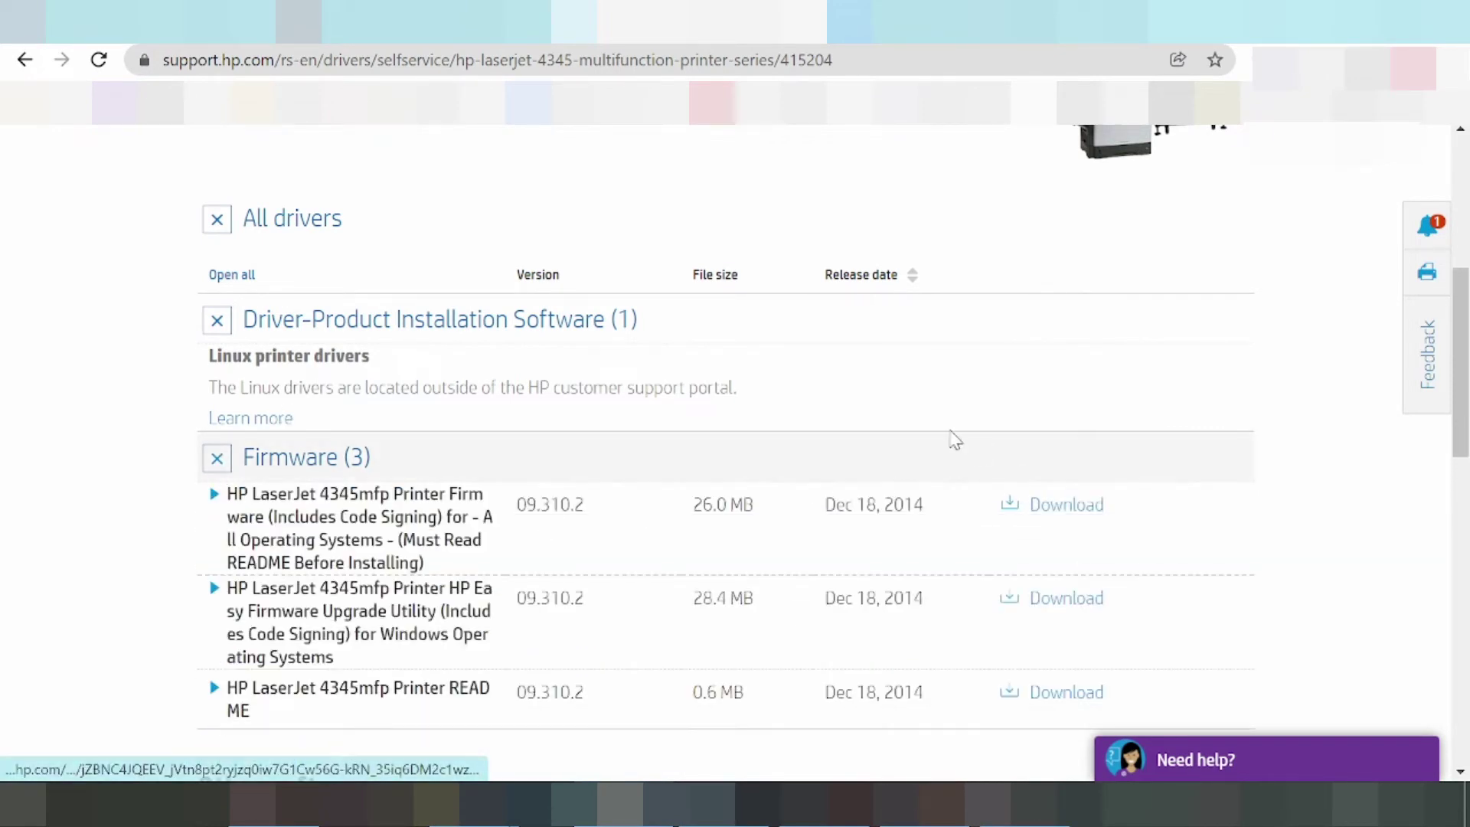
scroll(855, 400, up, 5)
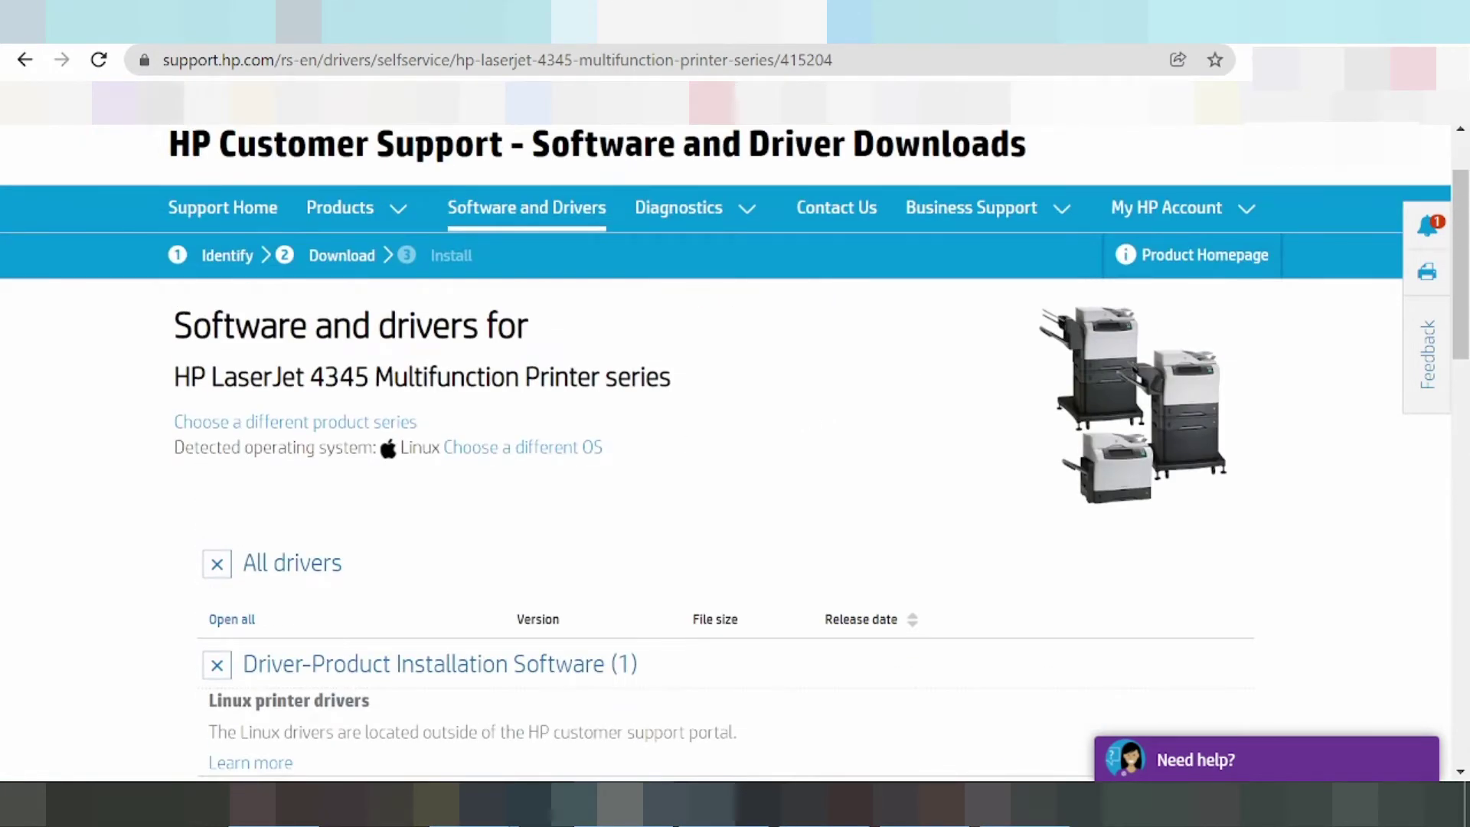
- Reload the page, return to Google, and reopen the first HP LaserJet 4345 result
click(98, 60)
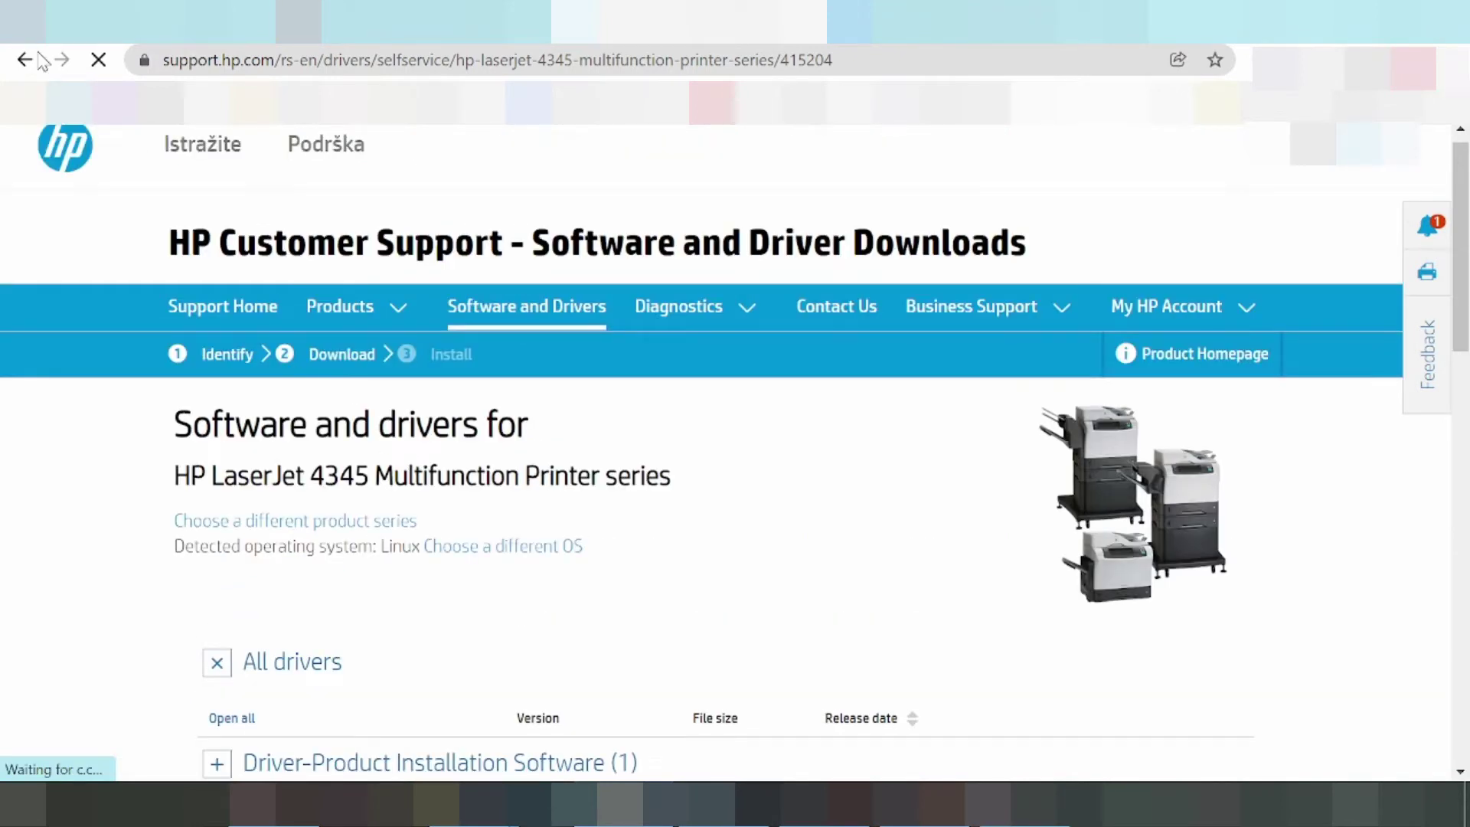
click(34, 60)
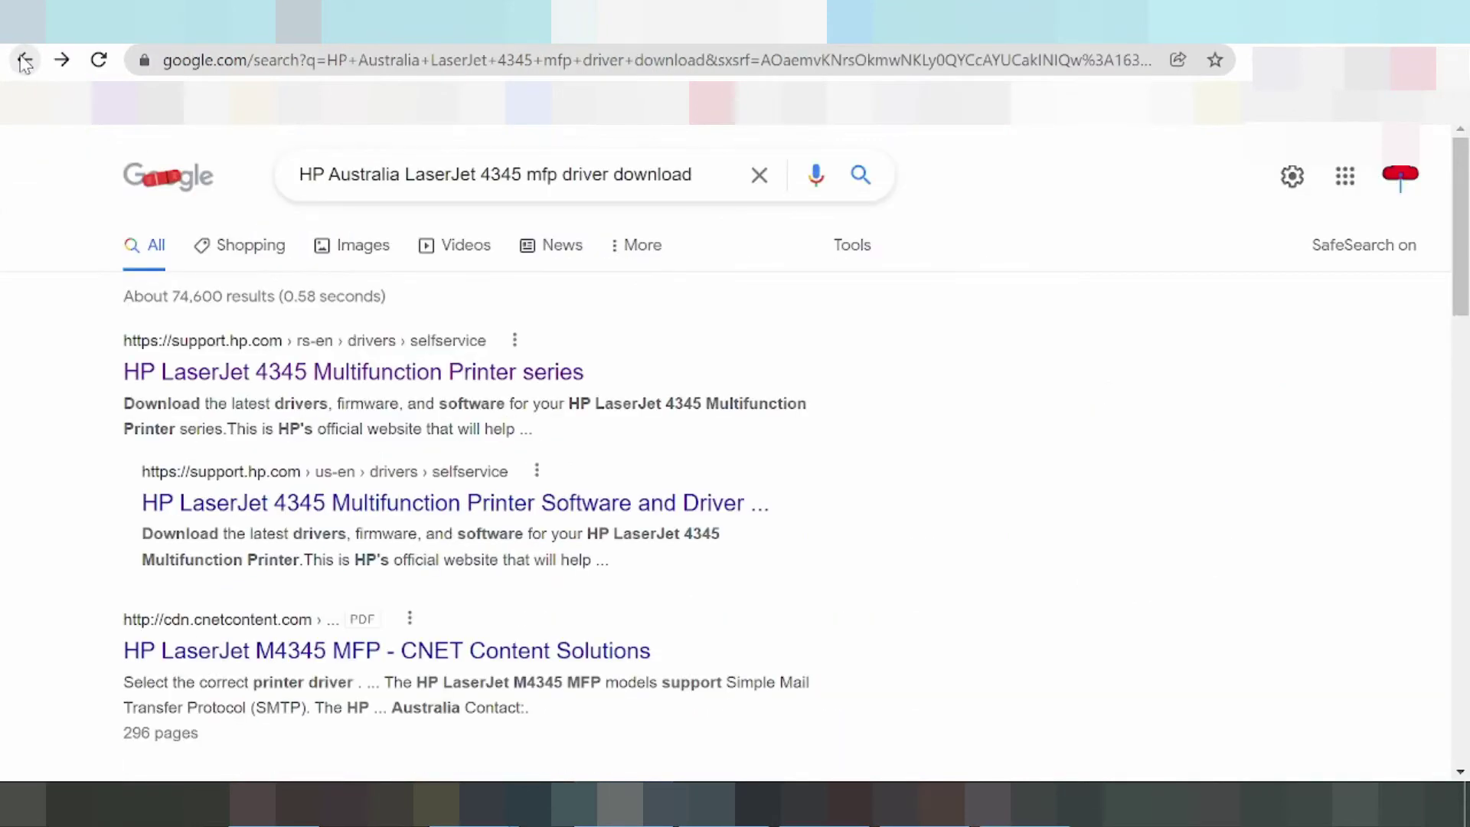
click(272, 375)
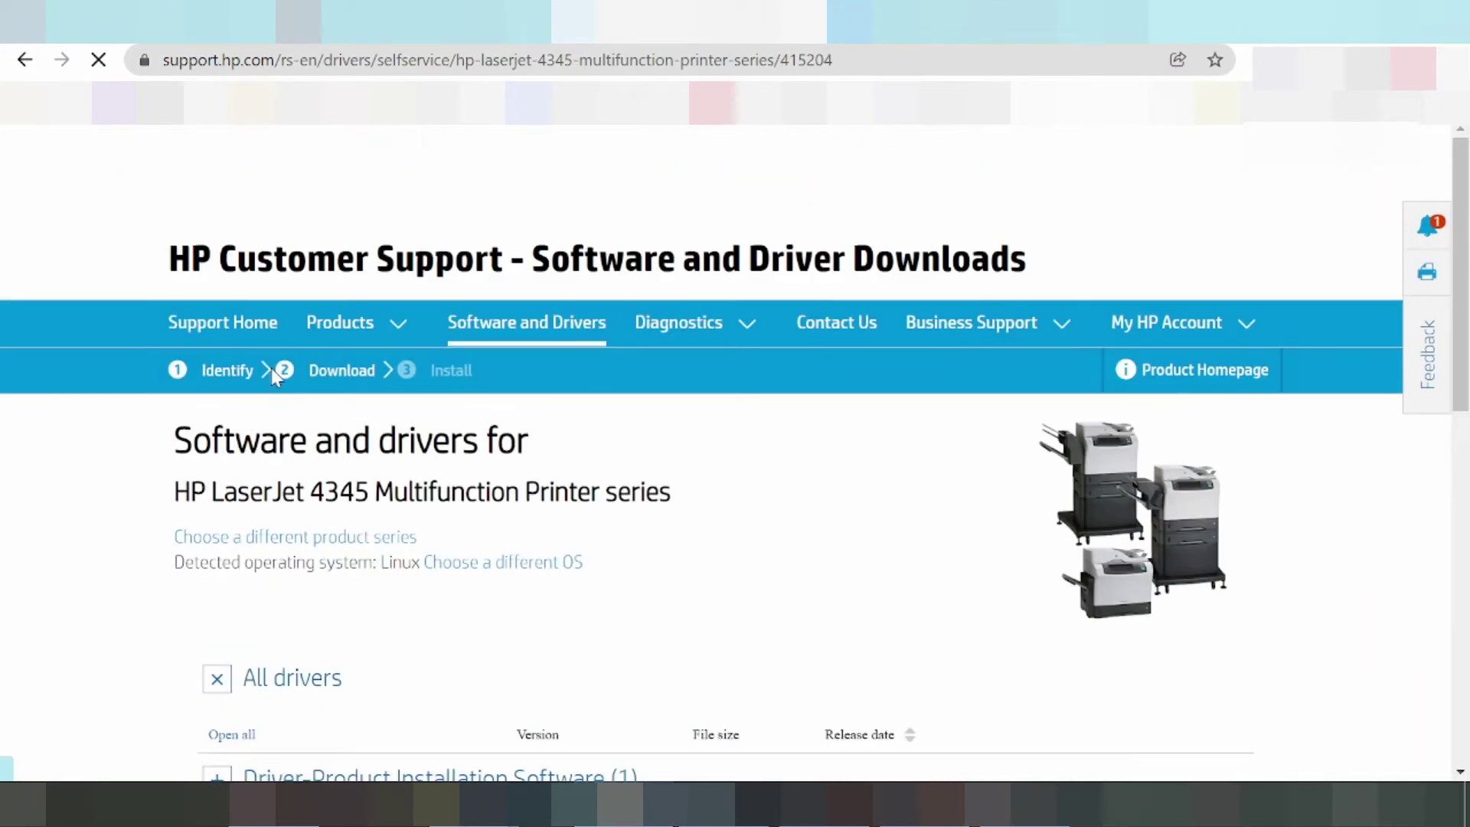
scroll(384, 440, down, 1)
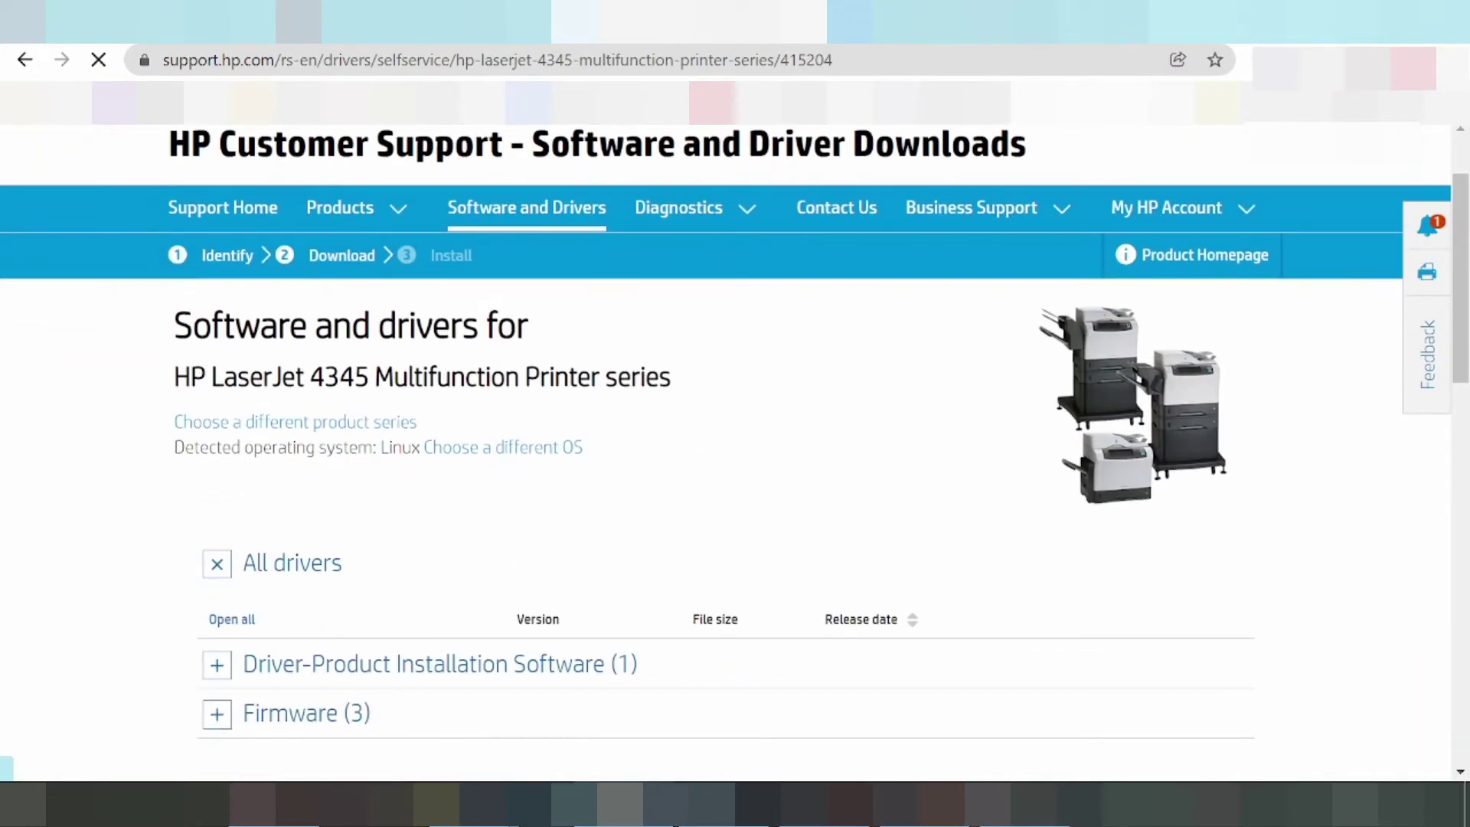
- Set the preferred operating system to Windows, version Windows 11, and apply it
click(469, 449)
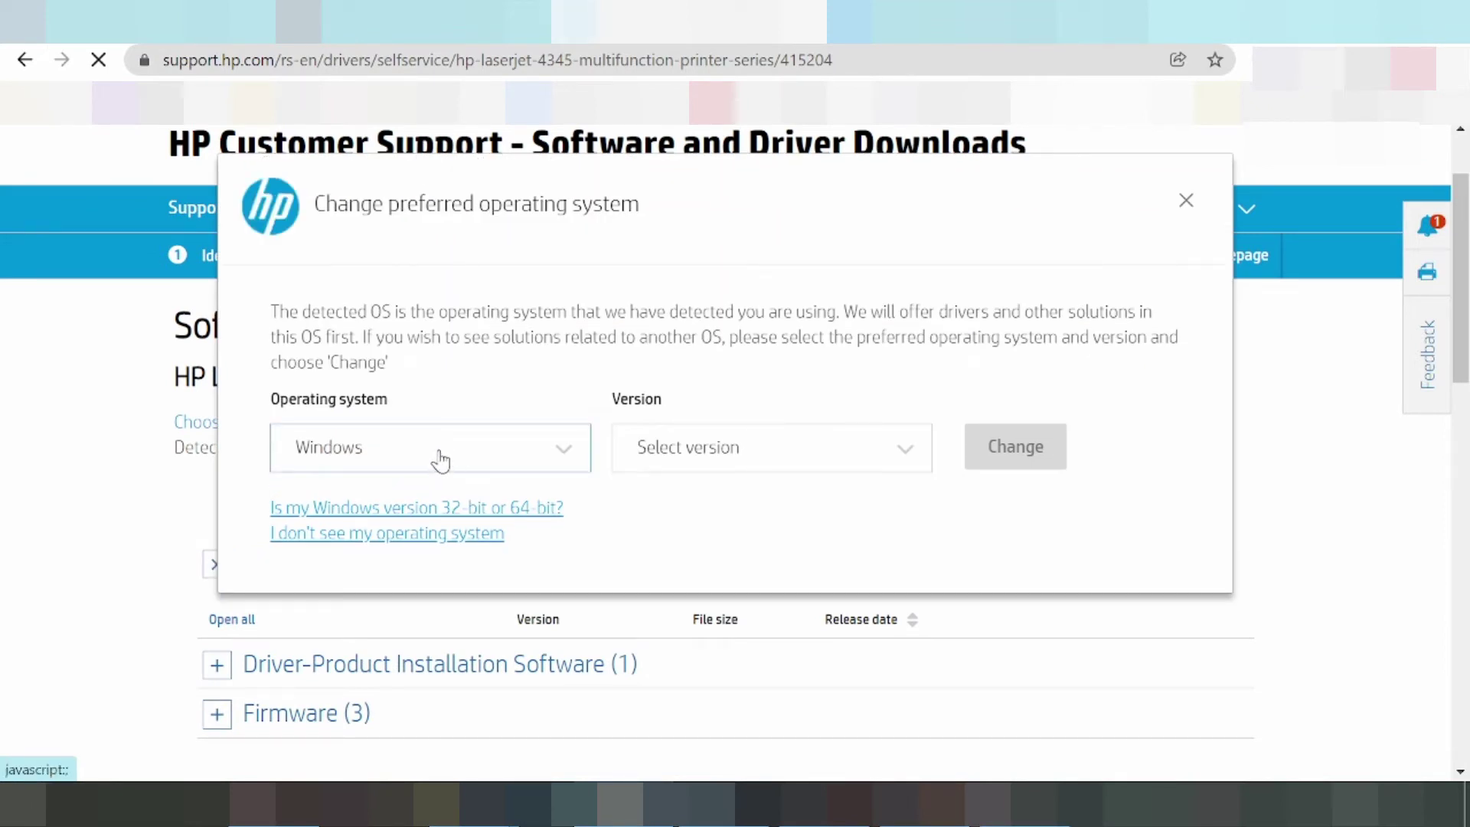
click(441, 462)
click(441, 453)
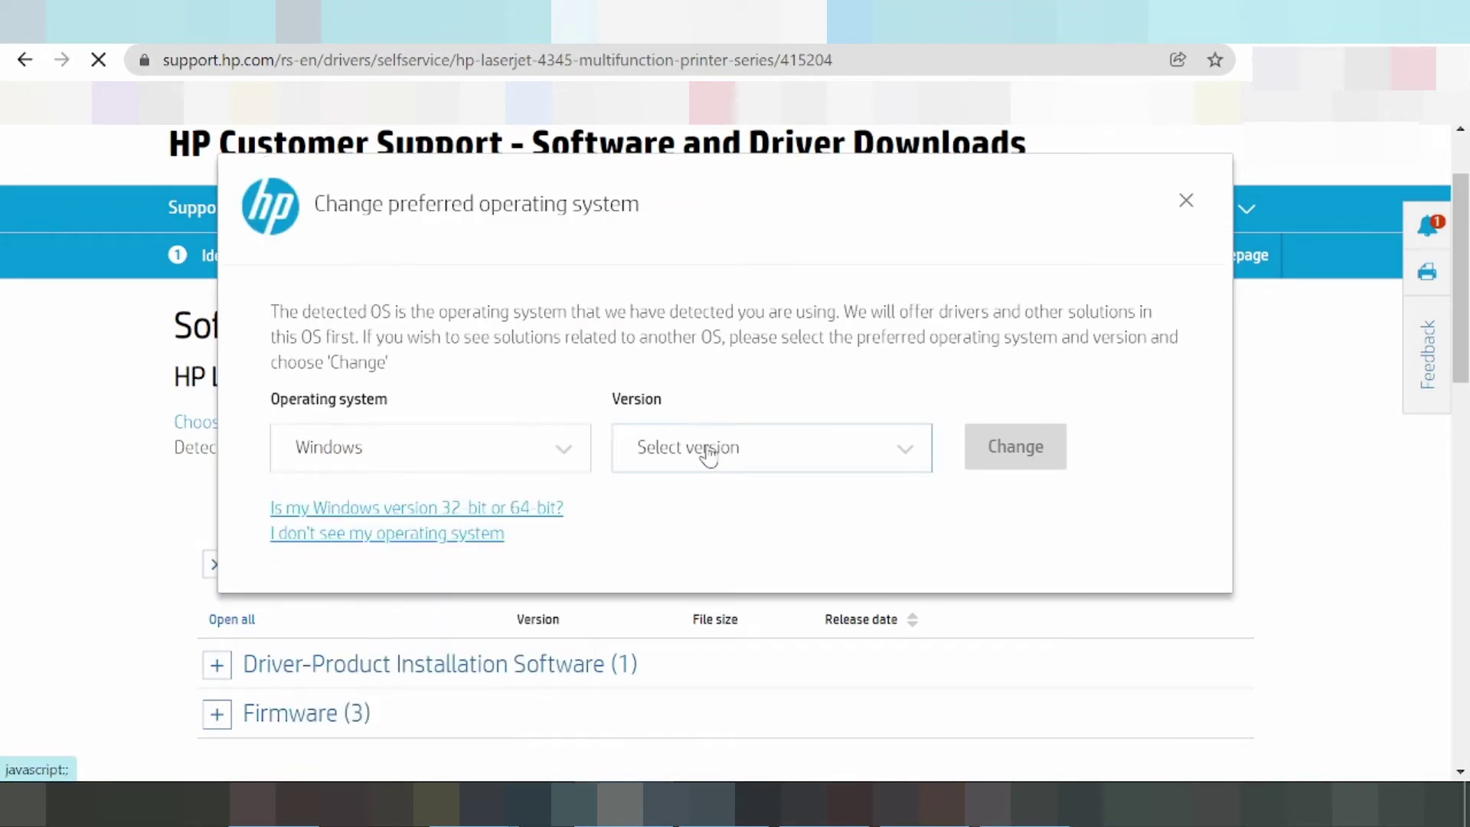
click(705, 451)
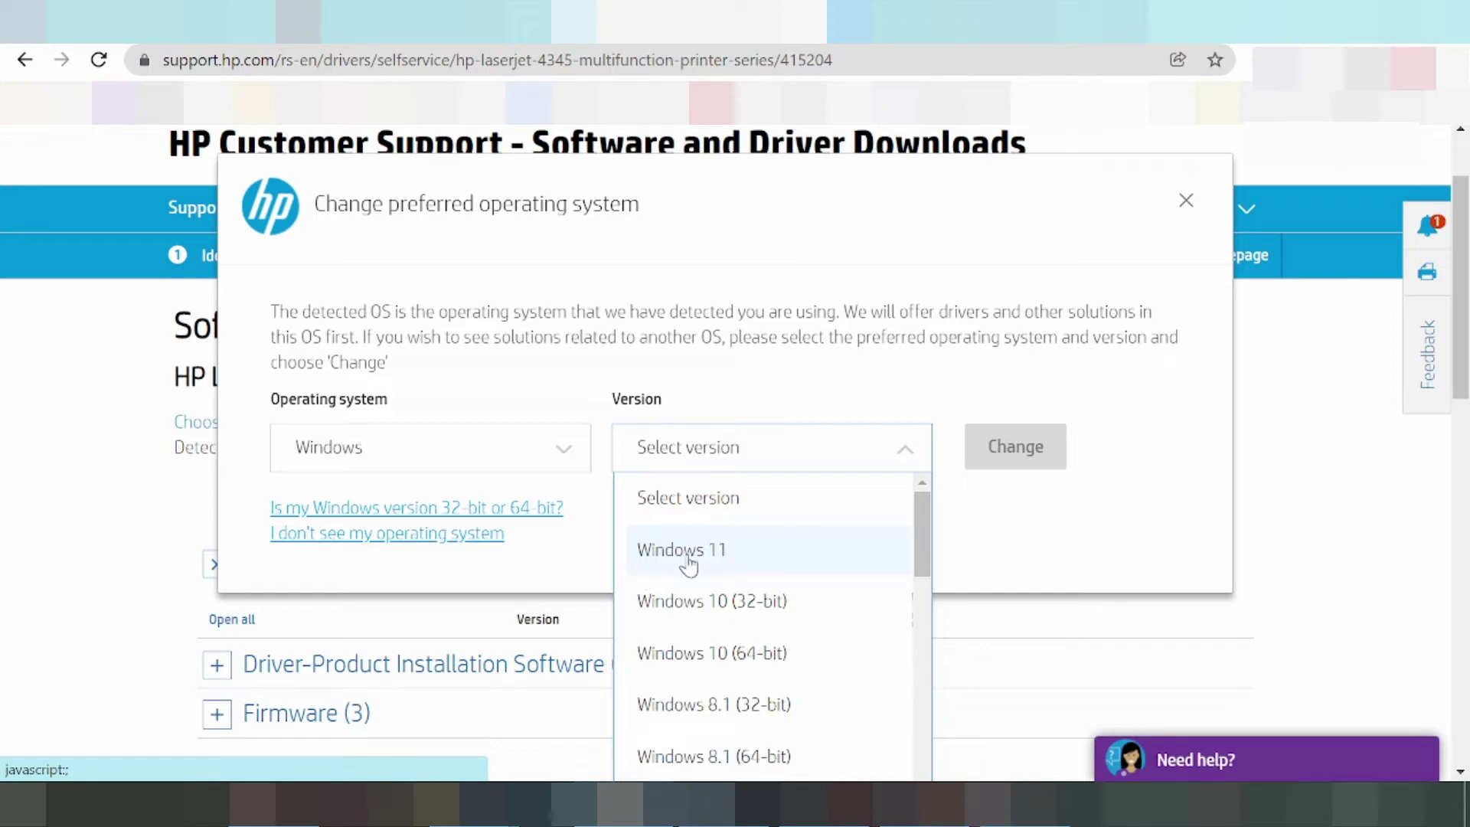
click(721, 555)
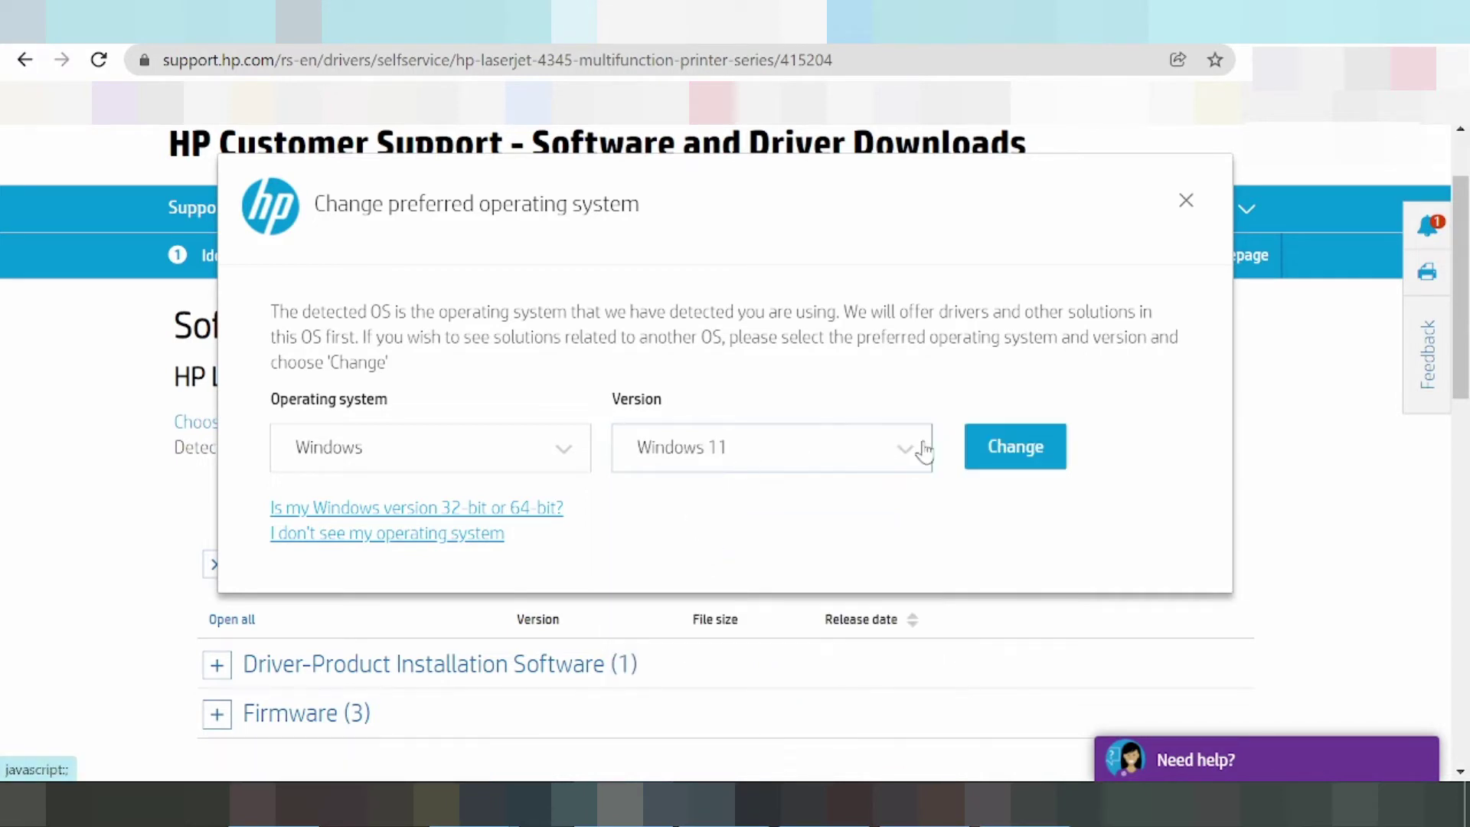
click(999, 459)
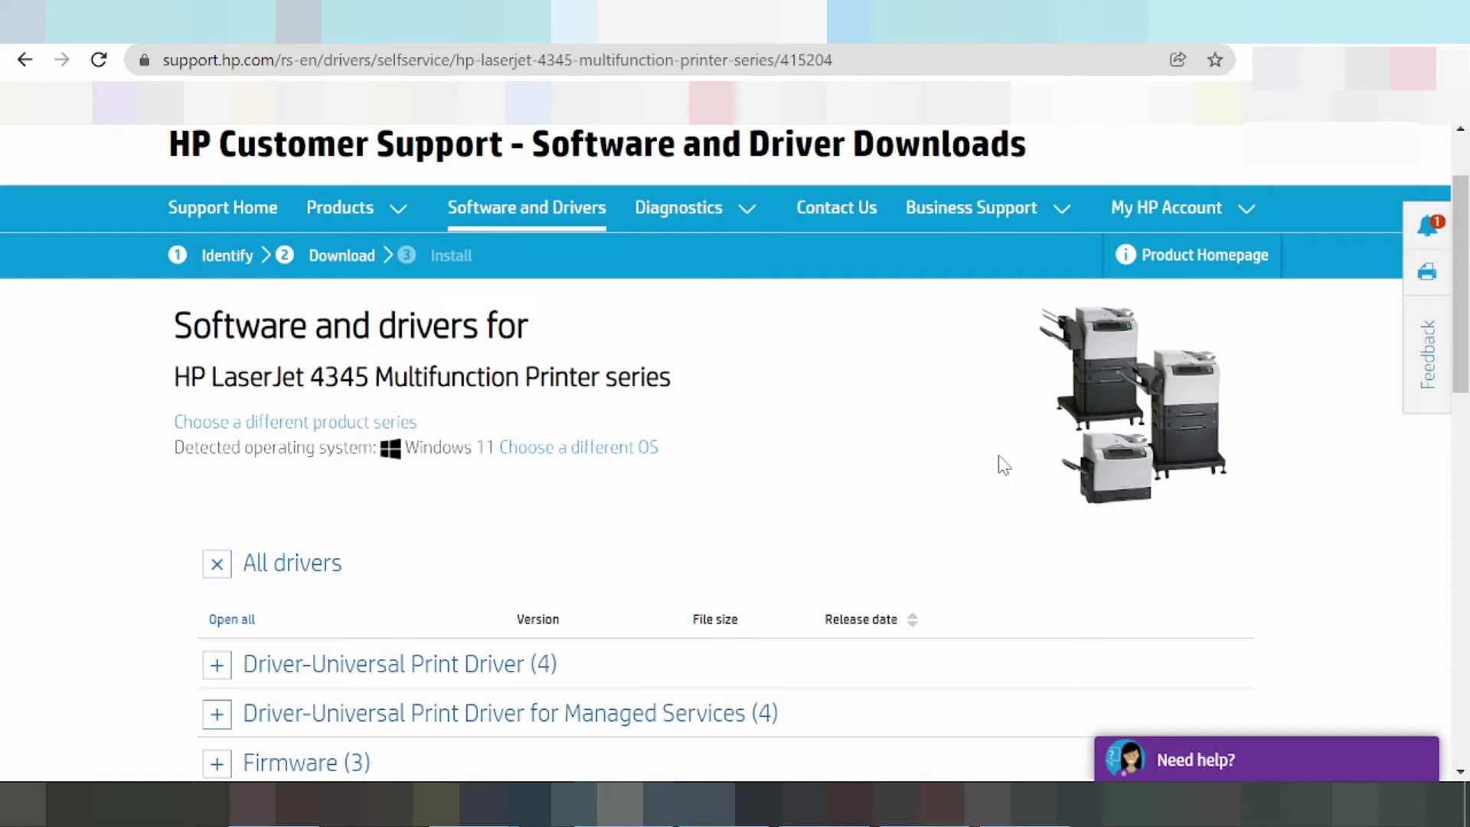
- Expand Driver-Universal Print Driver (4) and highlight the first driver's release date and file size
scroll(1003, 465, down, 3)
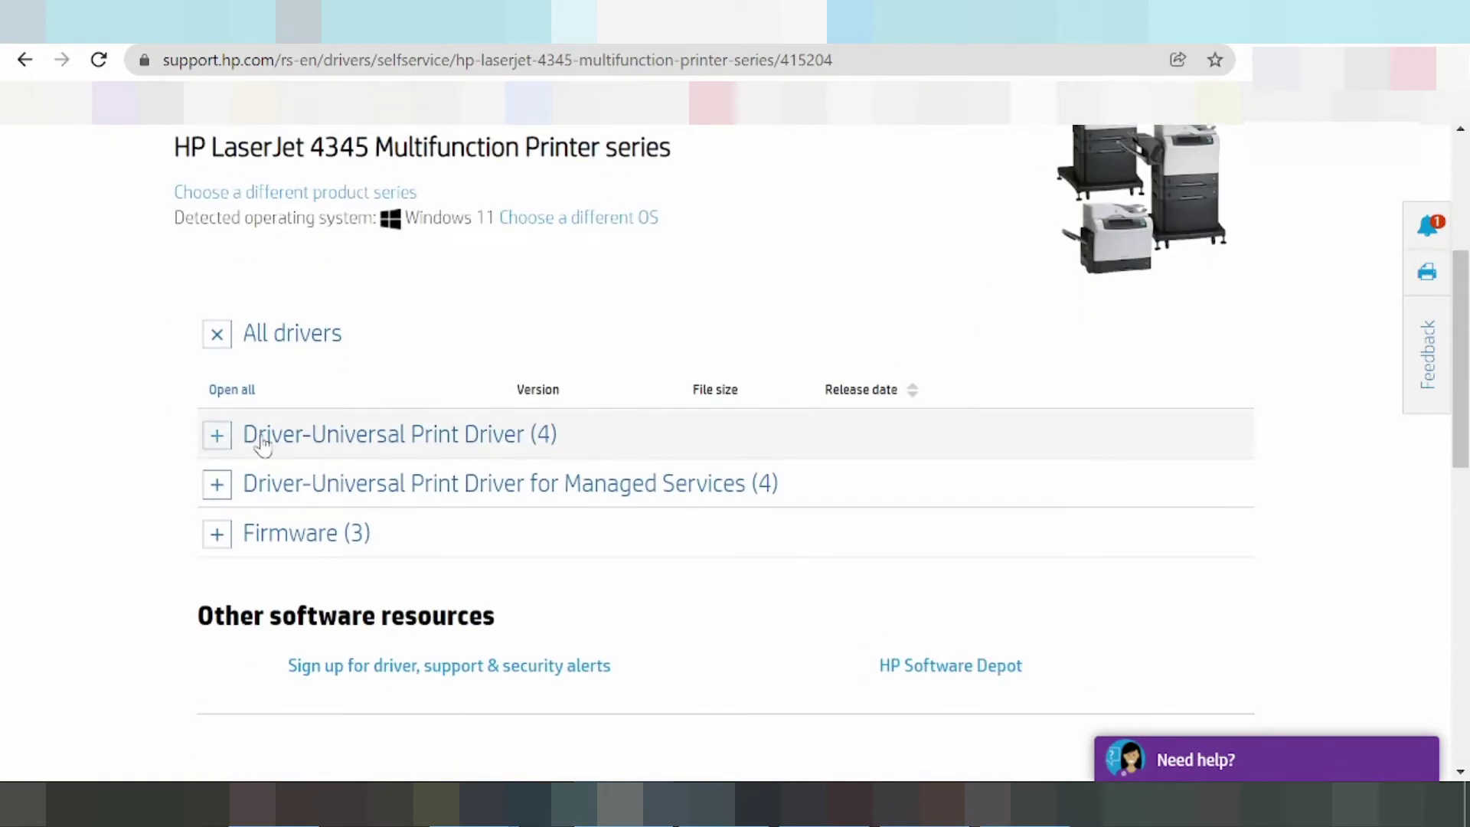
click(217, 437)
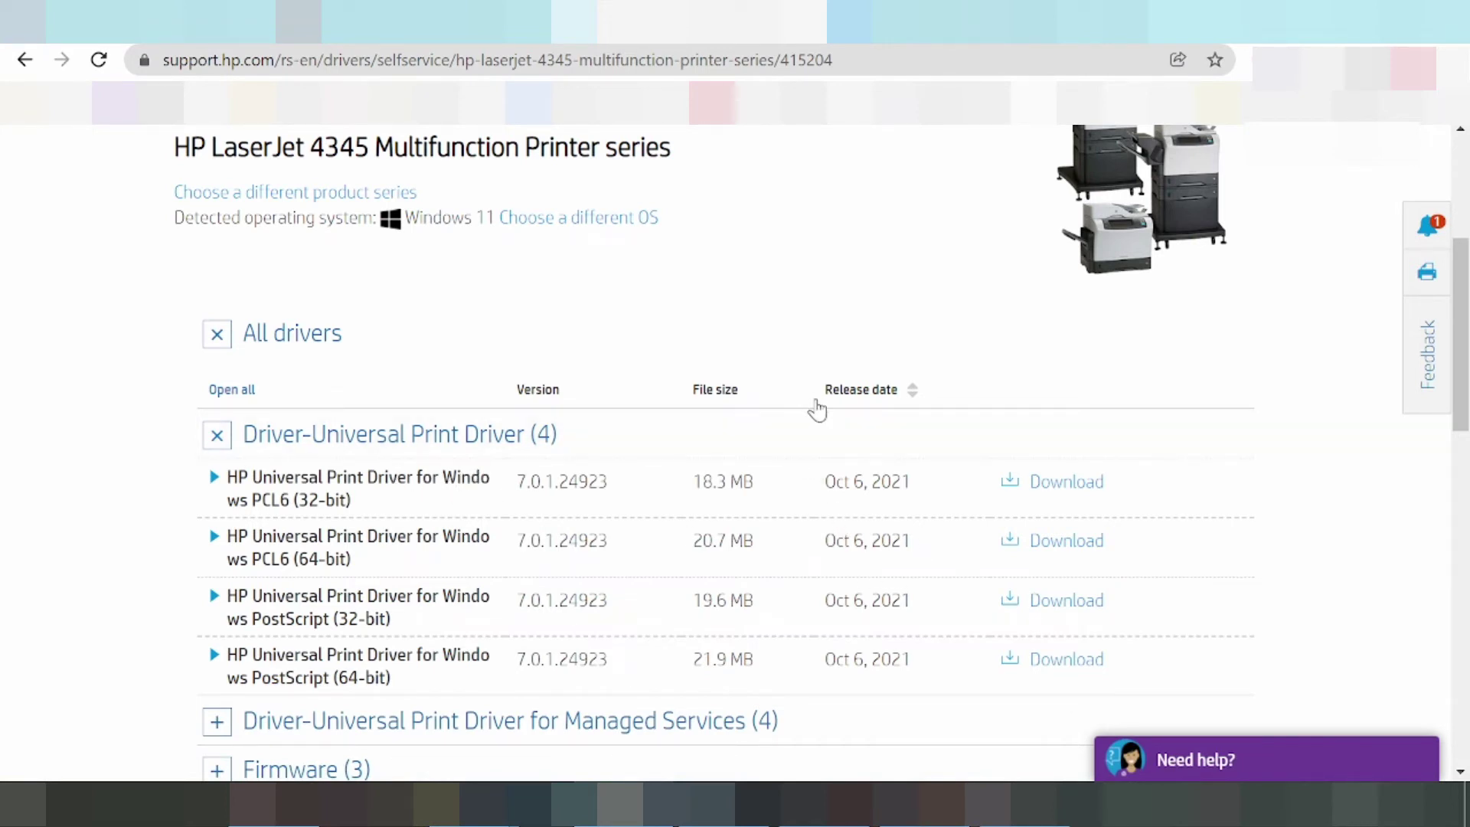
drag(822, 487, 902, 483)
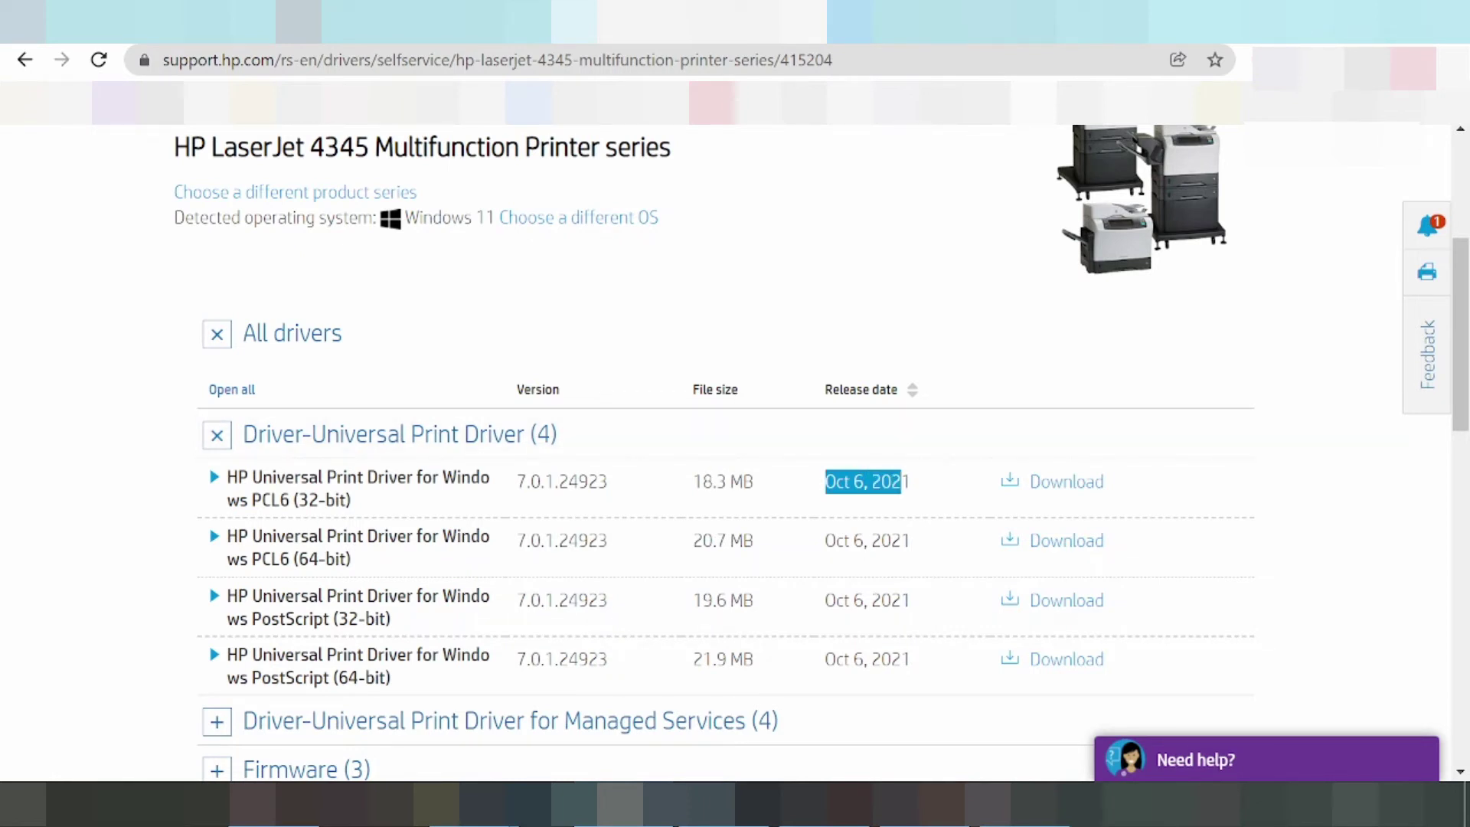
drag(693, 488, 730, 486)
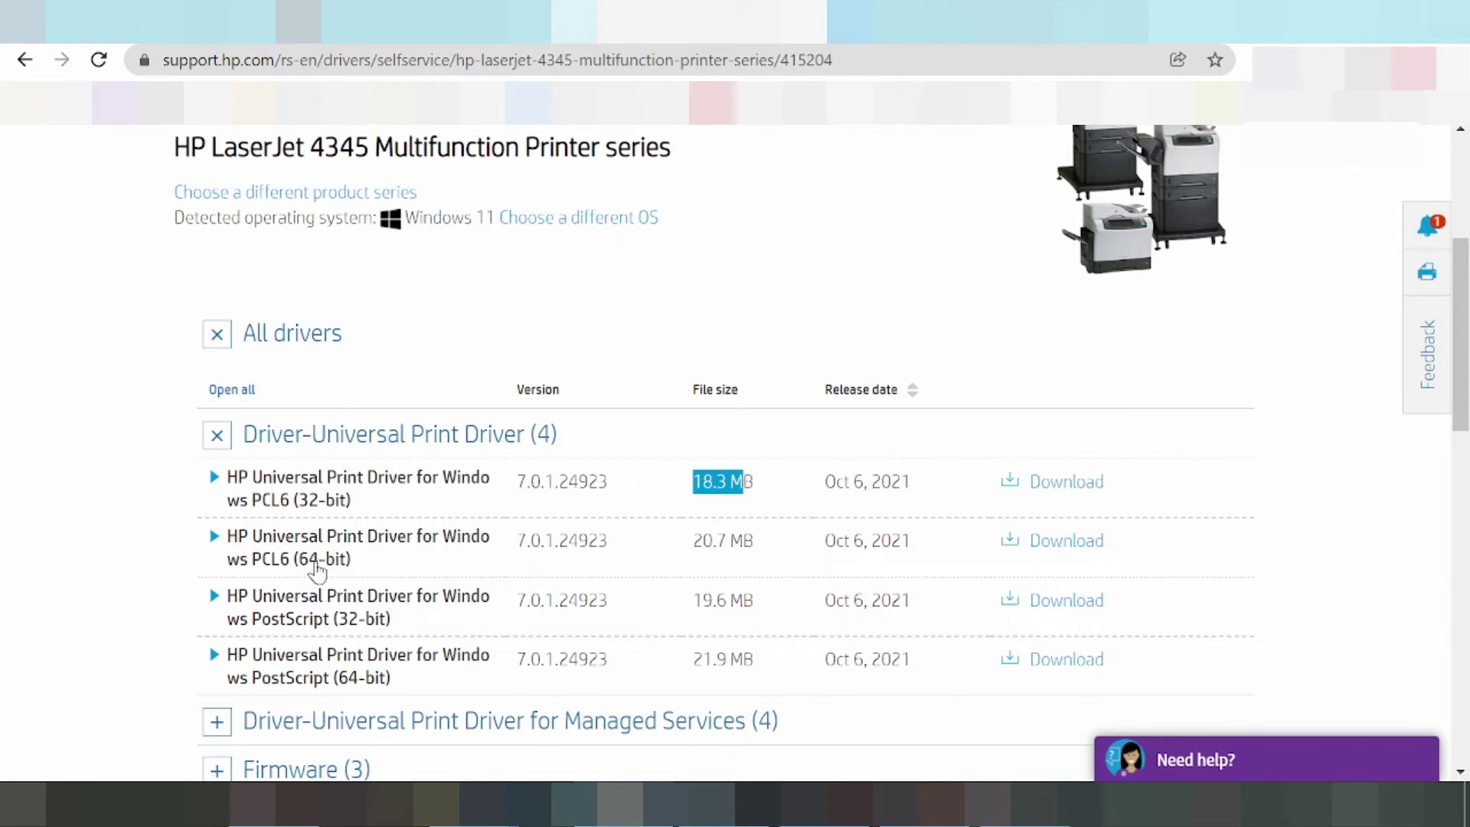
click(214, 540)
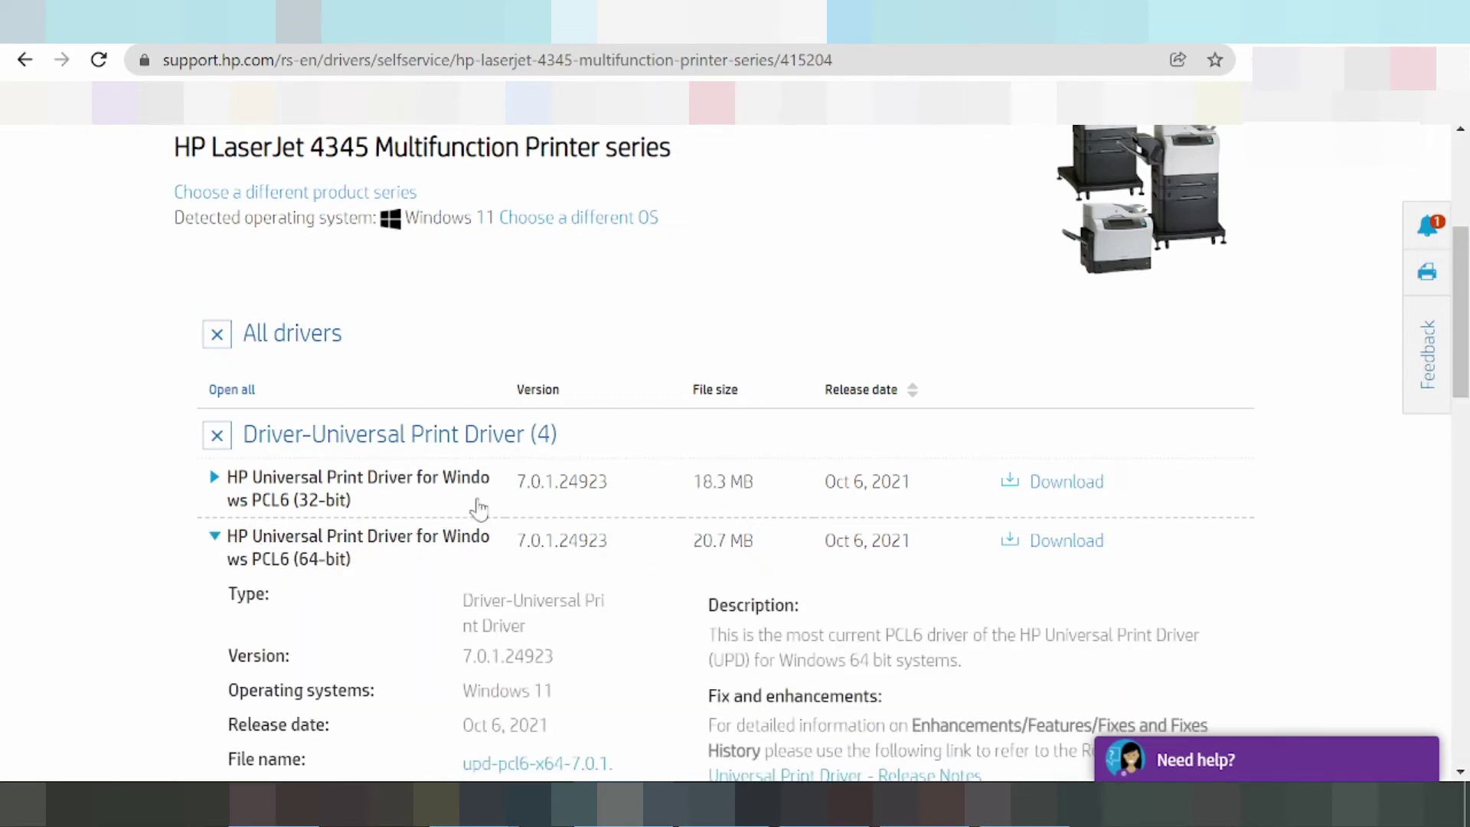
scroll(695, 414, down, 2)
scroll(695, 414, down, 1)
drag(717, 375, 800, 405)
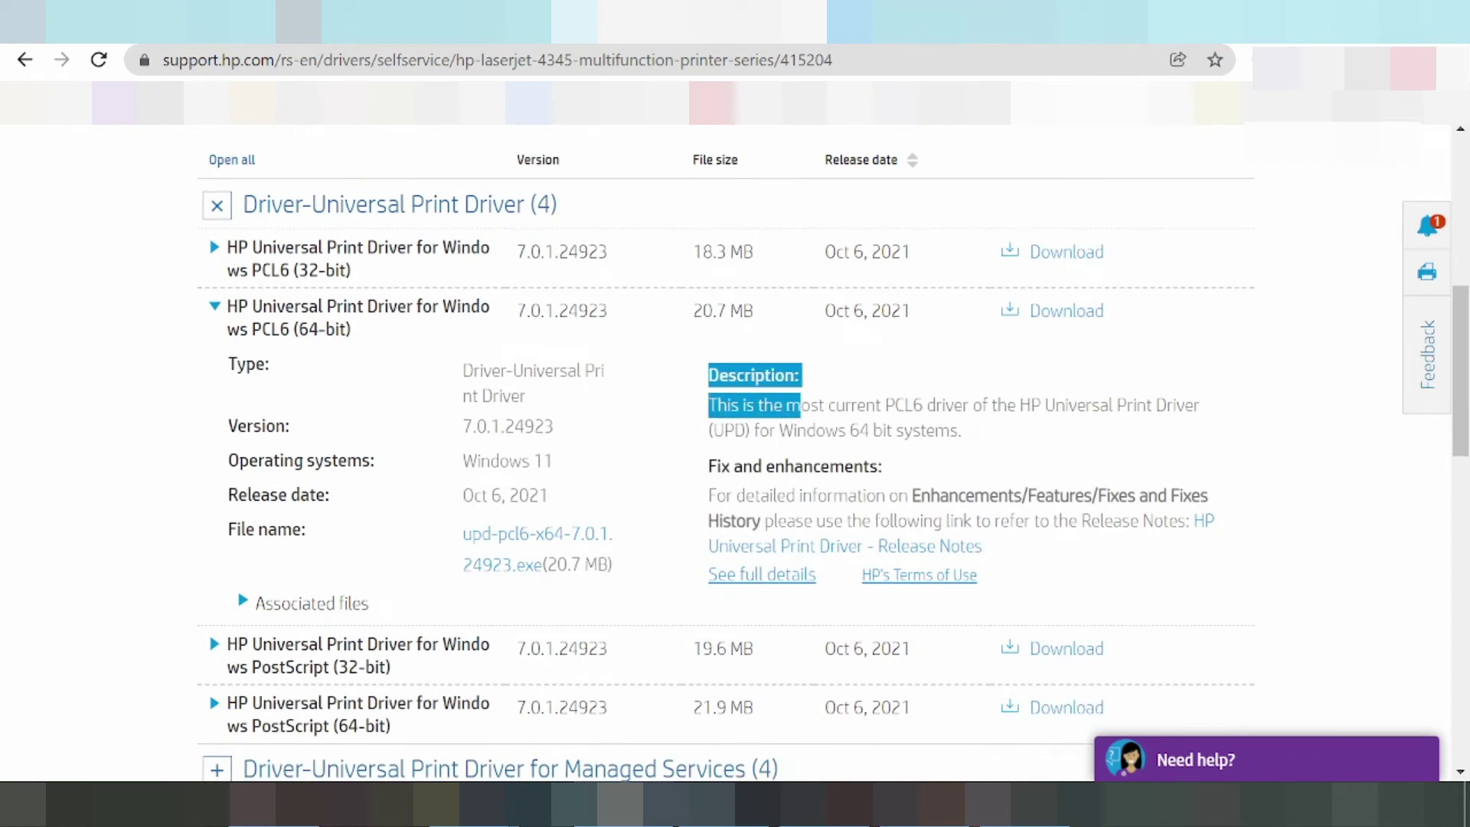
click(743, 455)
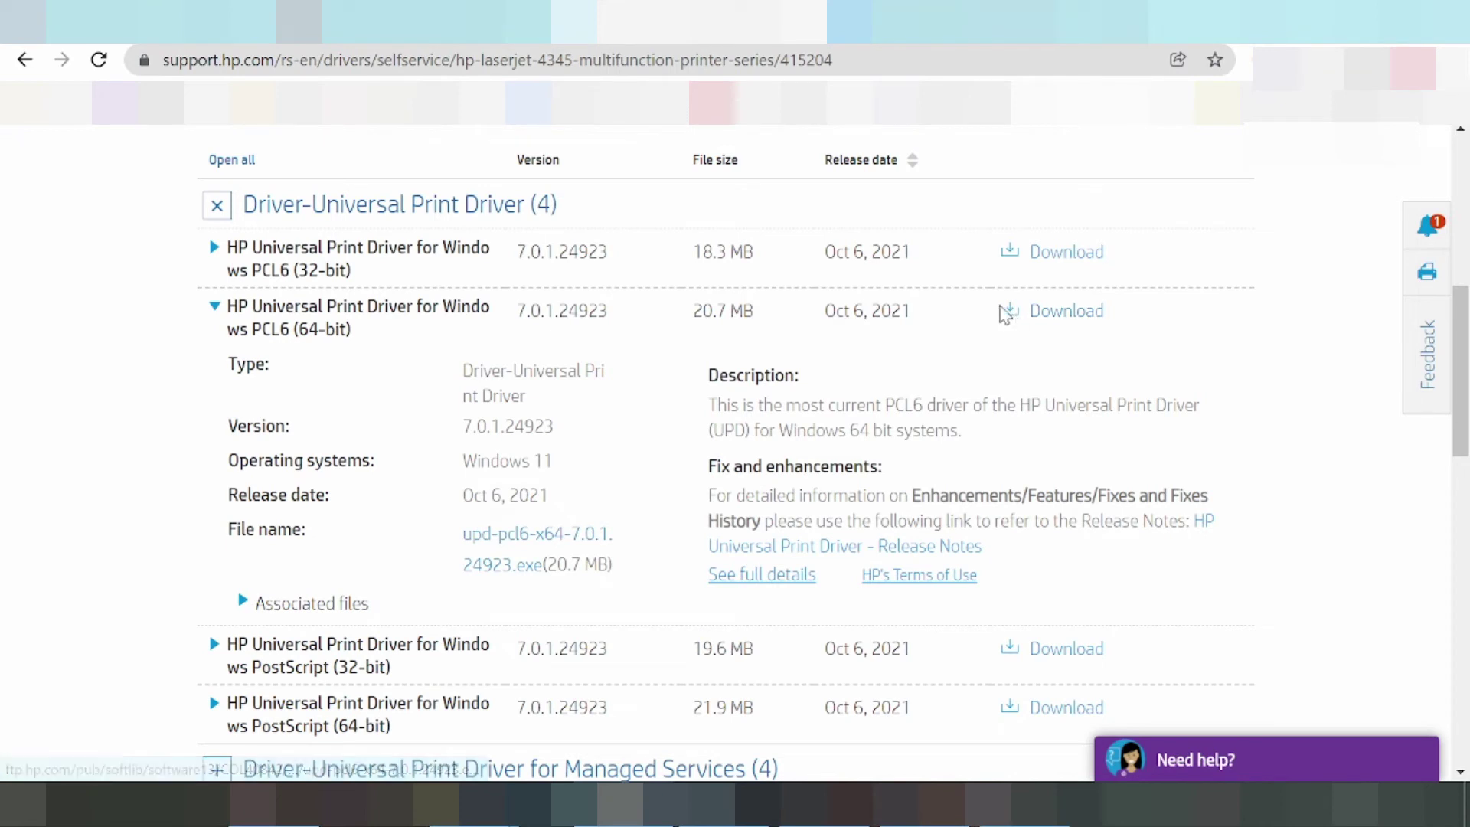
- Download upd-pcl6-x64-7.0.1.24923.exe from the Universal Print Driver PCL6 (64-bit) row
click(1077, 317)
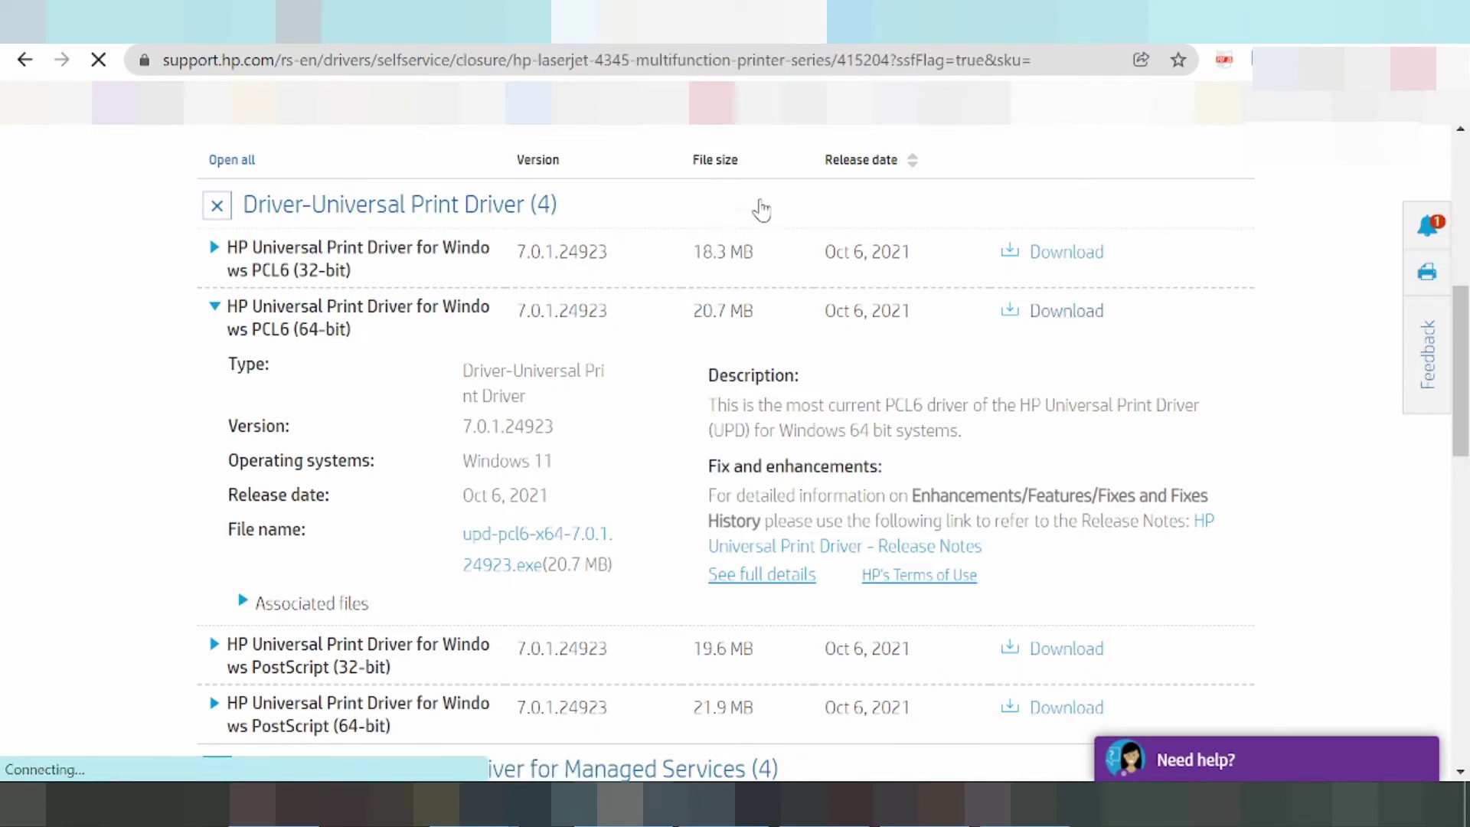